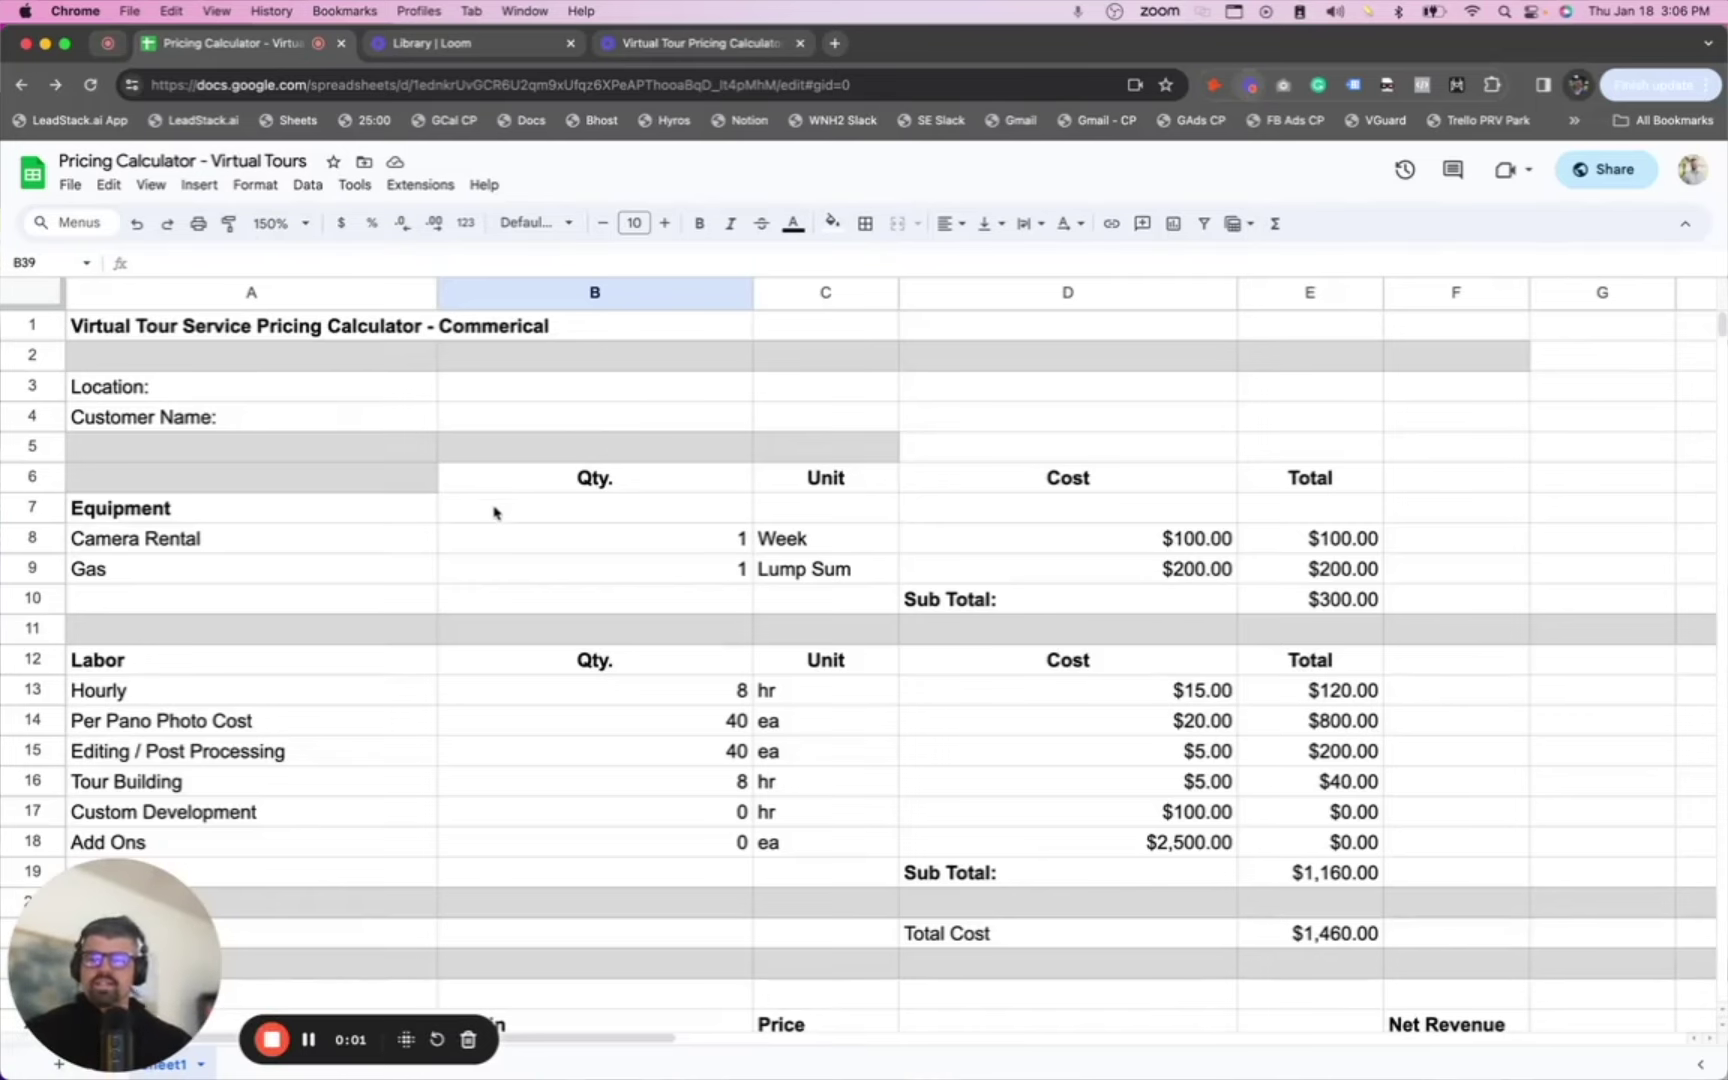
Review the $15.00 hourly labor, $5.00 Tour Building, Add Ons, Per Pano Photo and Camera Rental costs
{"action": "scroll", "coordinate": [520, 585], "scroll_direction": "up", "scroll_amount": 10}
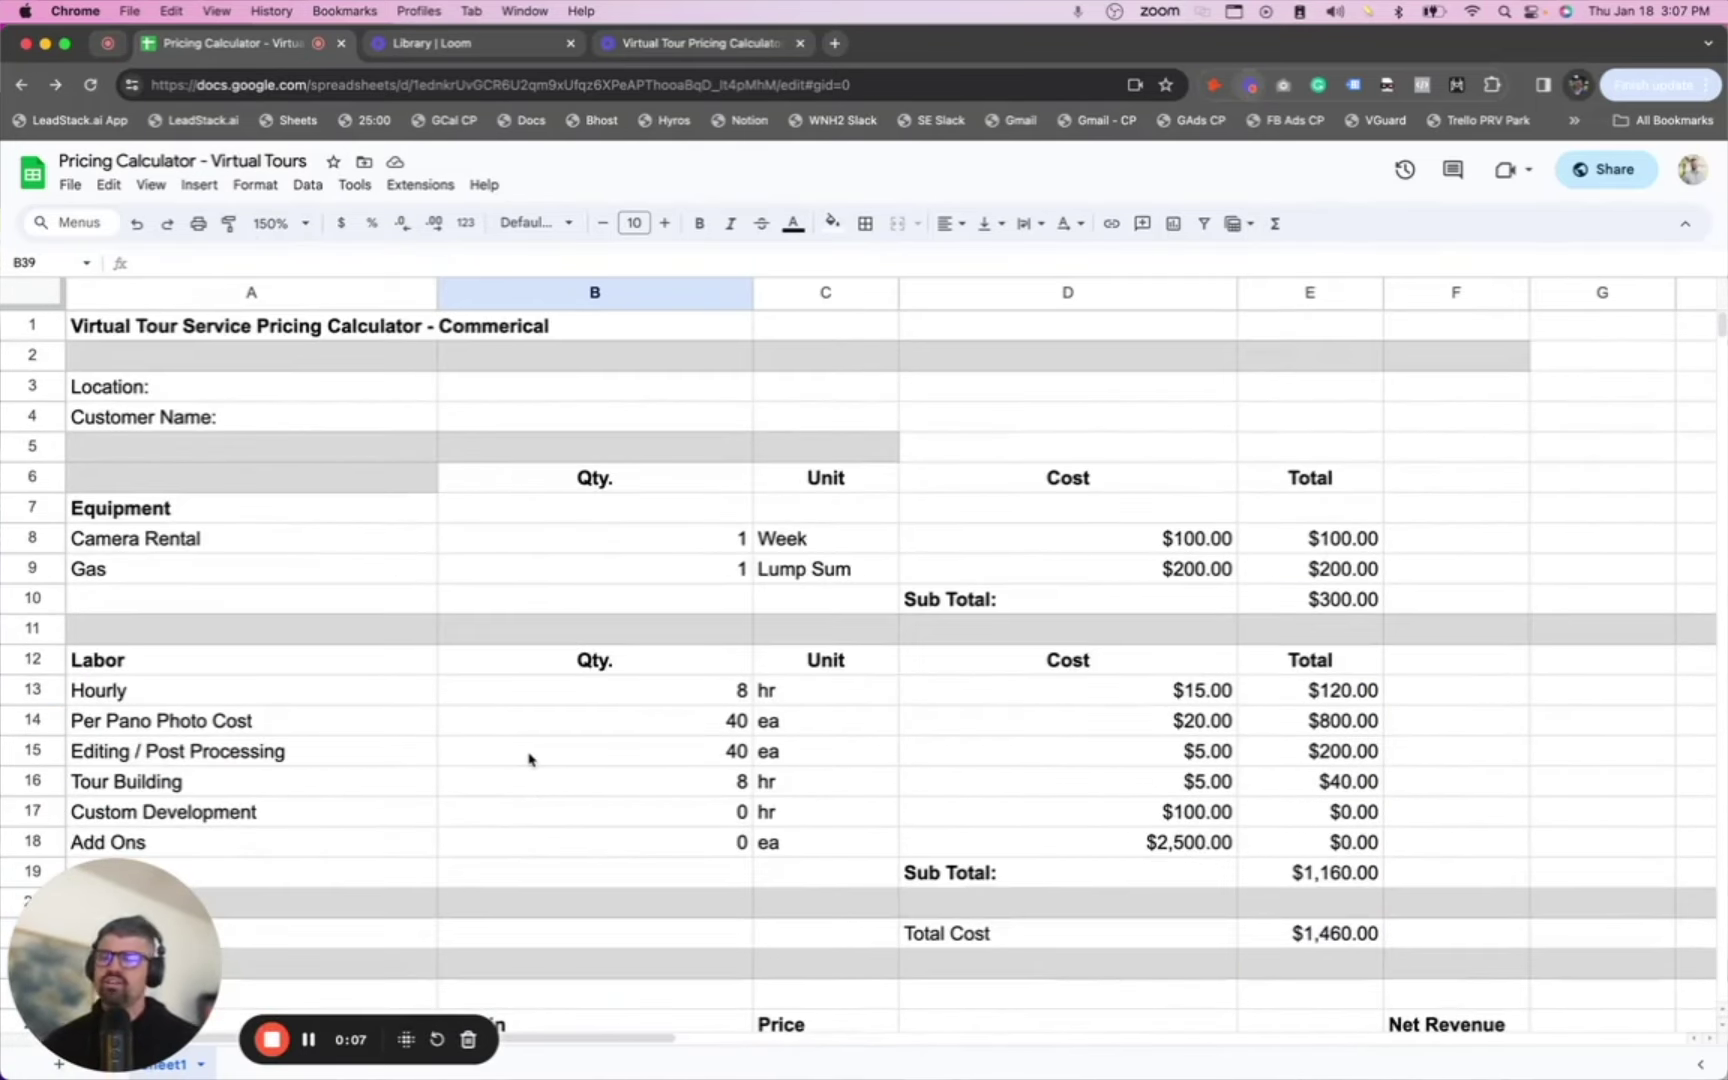
{"action": "left_click", "coordinate": [1205, 688]}
{"action": "left_click", "coordinate": [928, 778]}
{"action": "key", "text": "Down"}
{"action": "key", "text": "Down"}
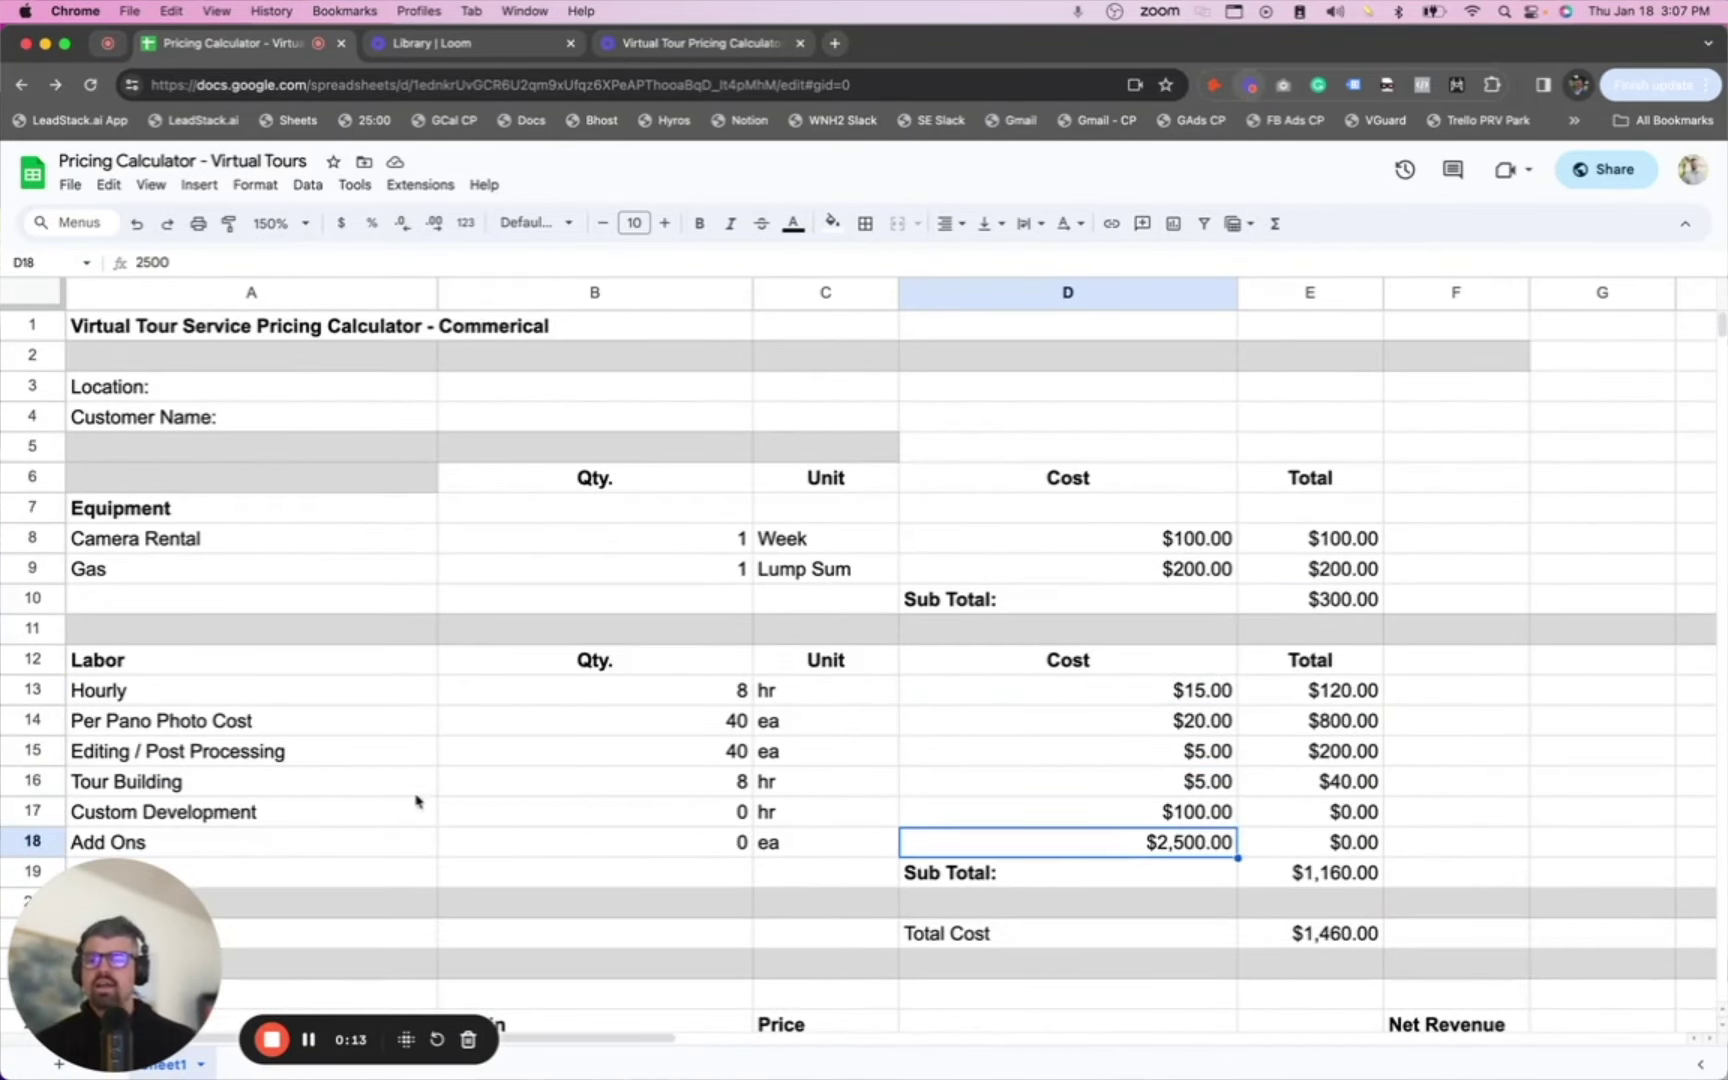
{"action": "left_click", "coordinate": [425, 721]}
{"action": "left_click", "coordinate": [371, 538]}
{"action": "scroll", "coordinate": [336, 482], "scroll_direction": "down", "scroll_amount": 10}
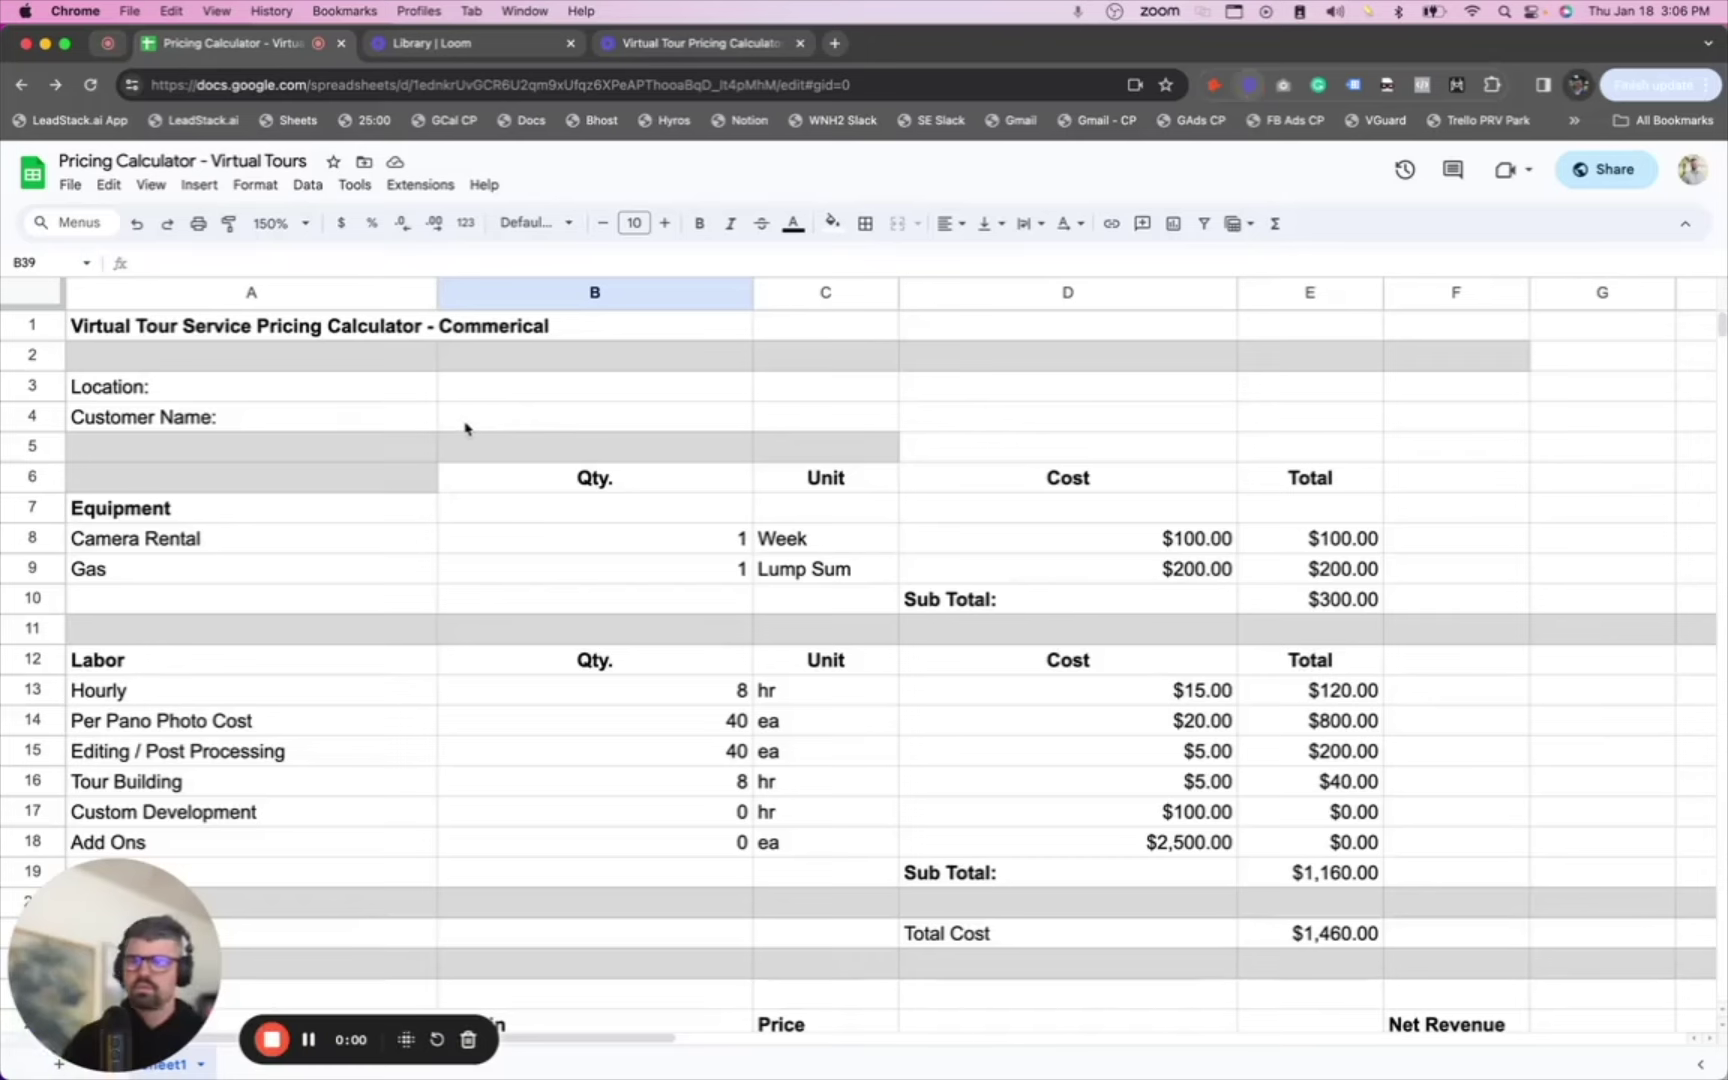
{"action": "scroll", "coordinate": [502, 506], "scroll_direction": "down", "scroll_amount": 10}
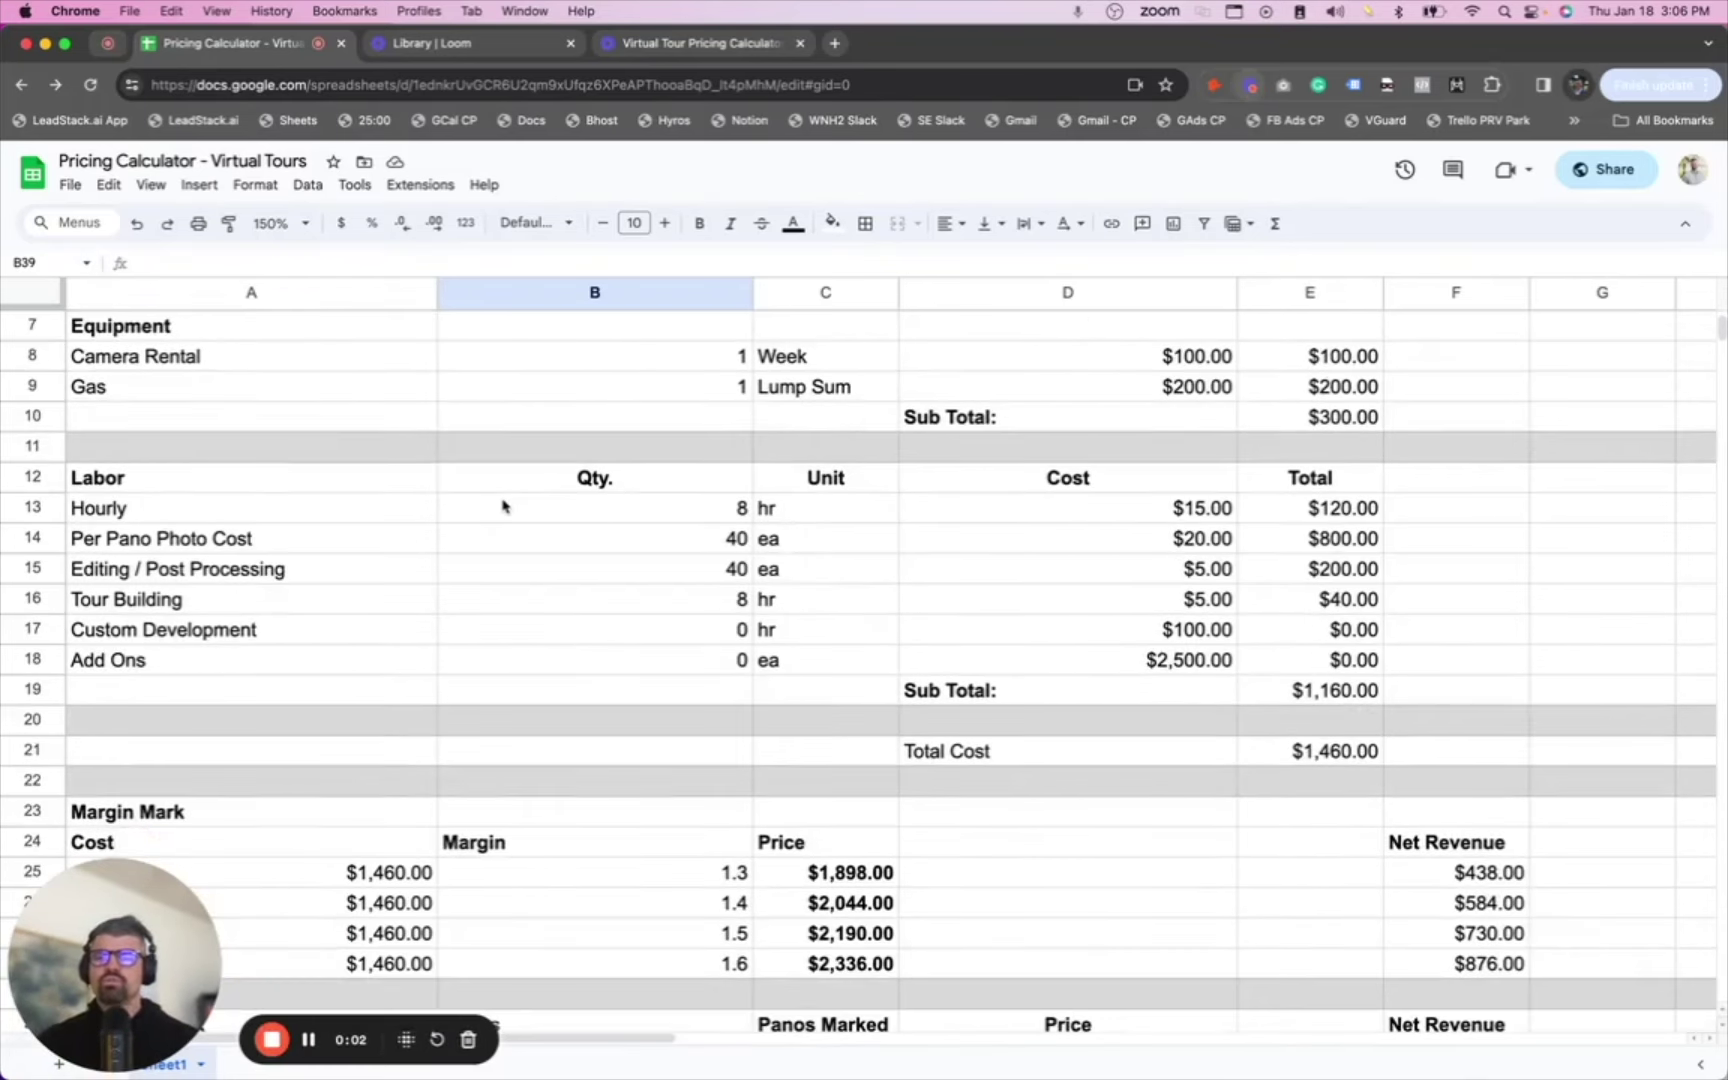
{"action": "scroll", "coordinate": [510, 497], "scroll_direction": "down", "scroll_amount": 5}
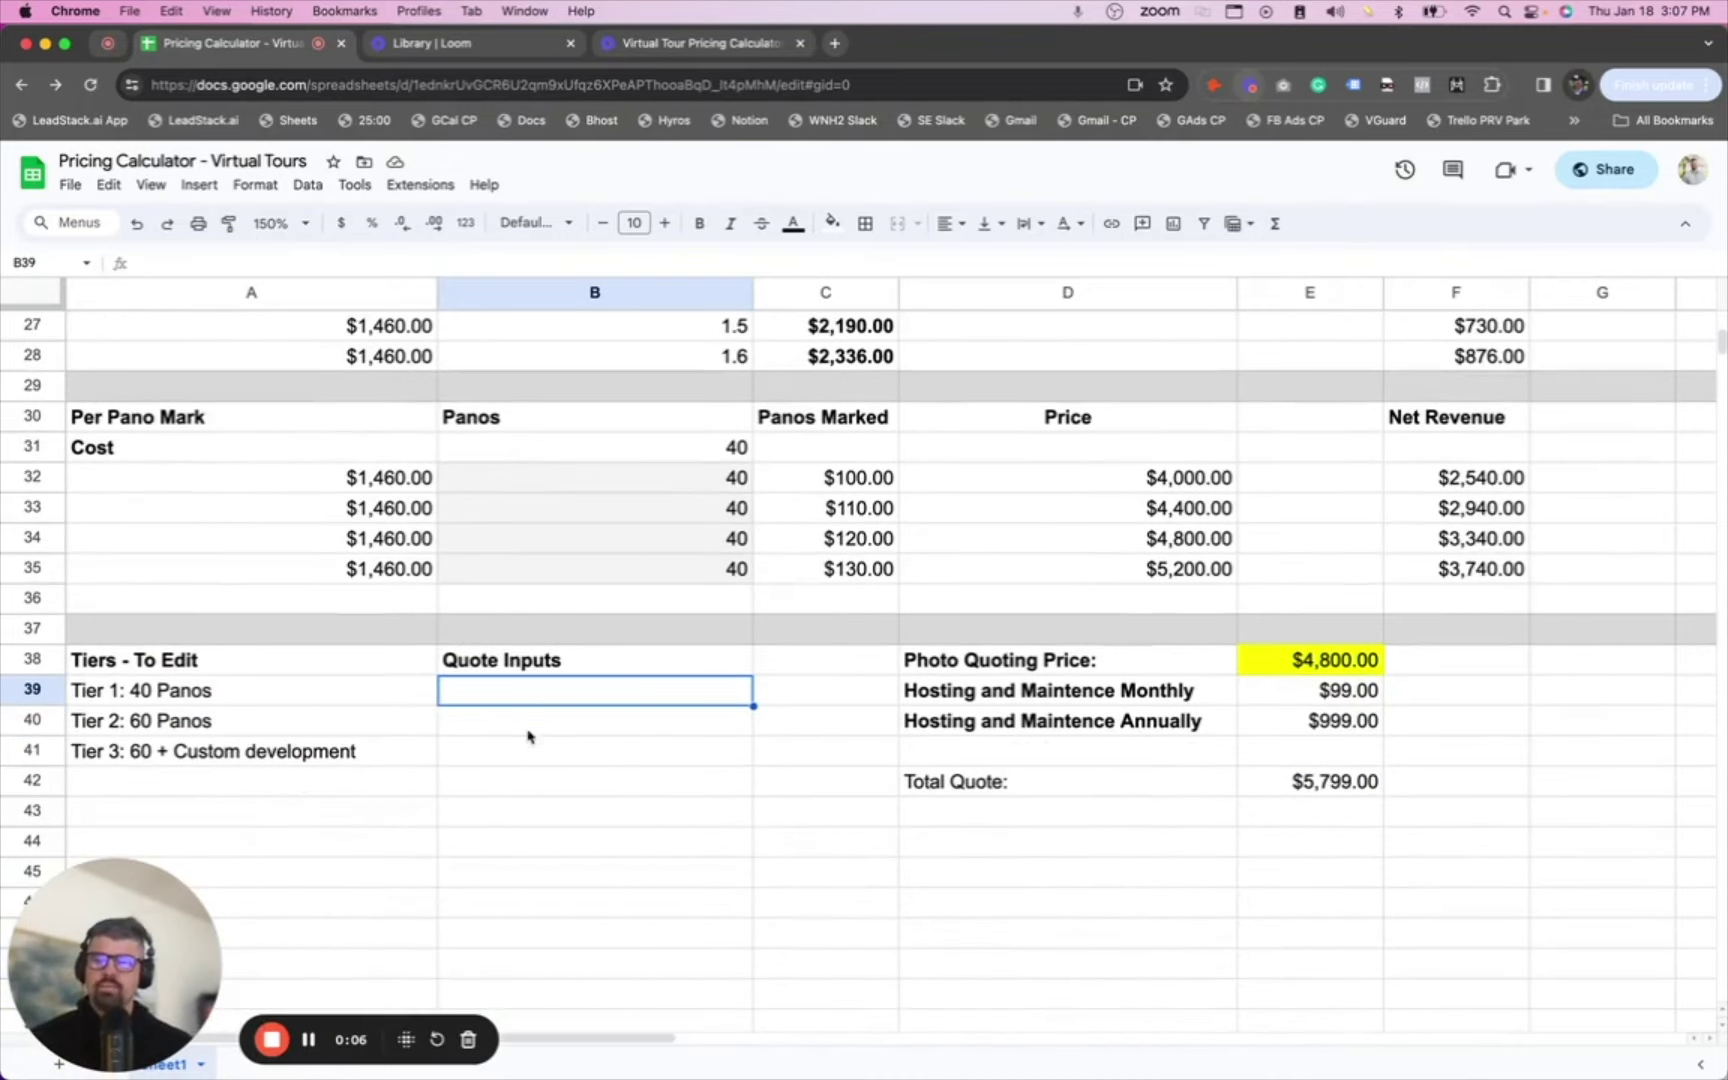
{"action": "scroll", "coordinate": [530, 740], "scroll_direction": "up", "scroll_amount": 15}
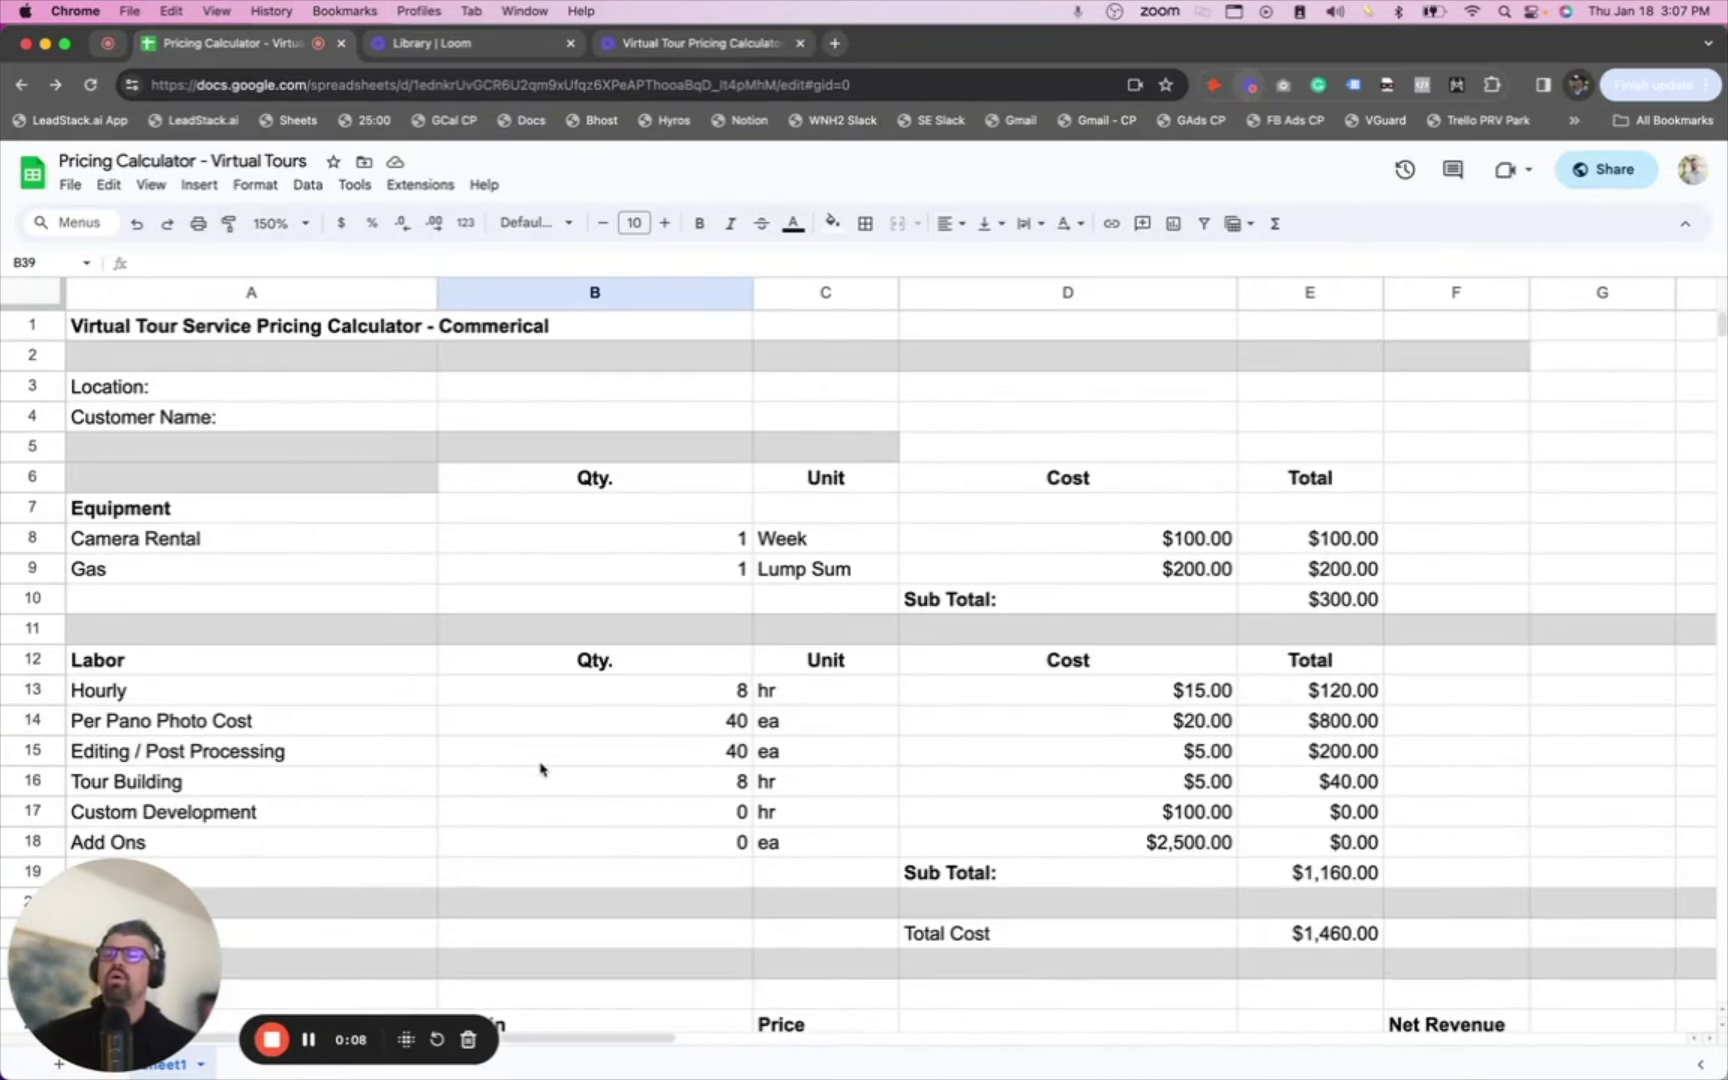
{"action": "left_click", "coordinate": [715, 662]}
{"action": "left_click", "coordinate": [1000, 697]}
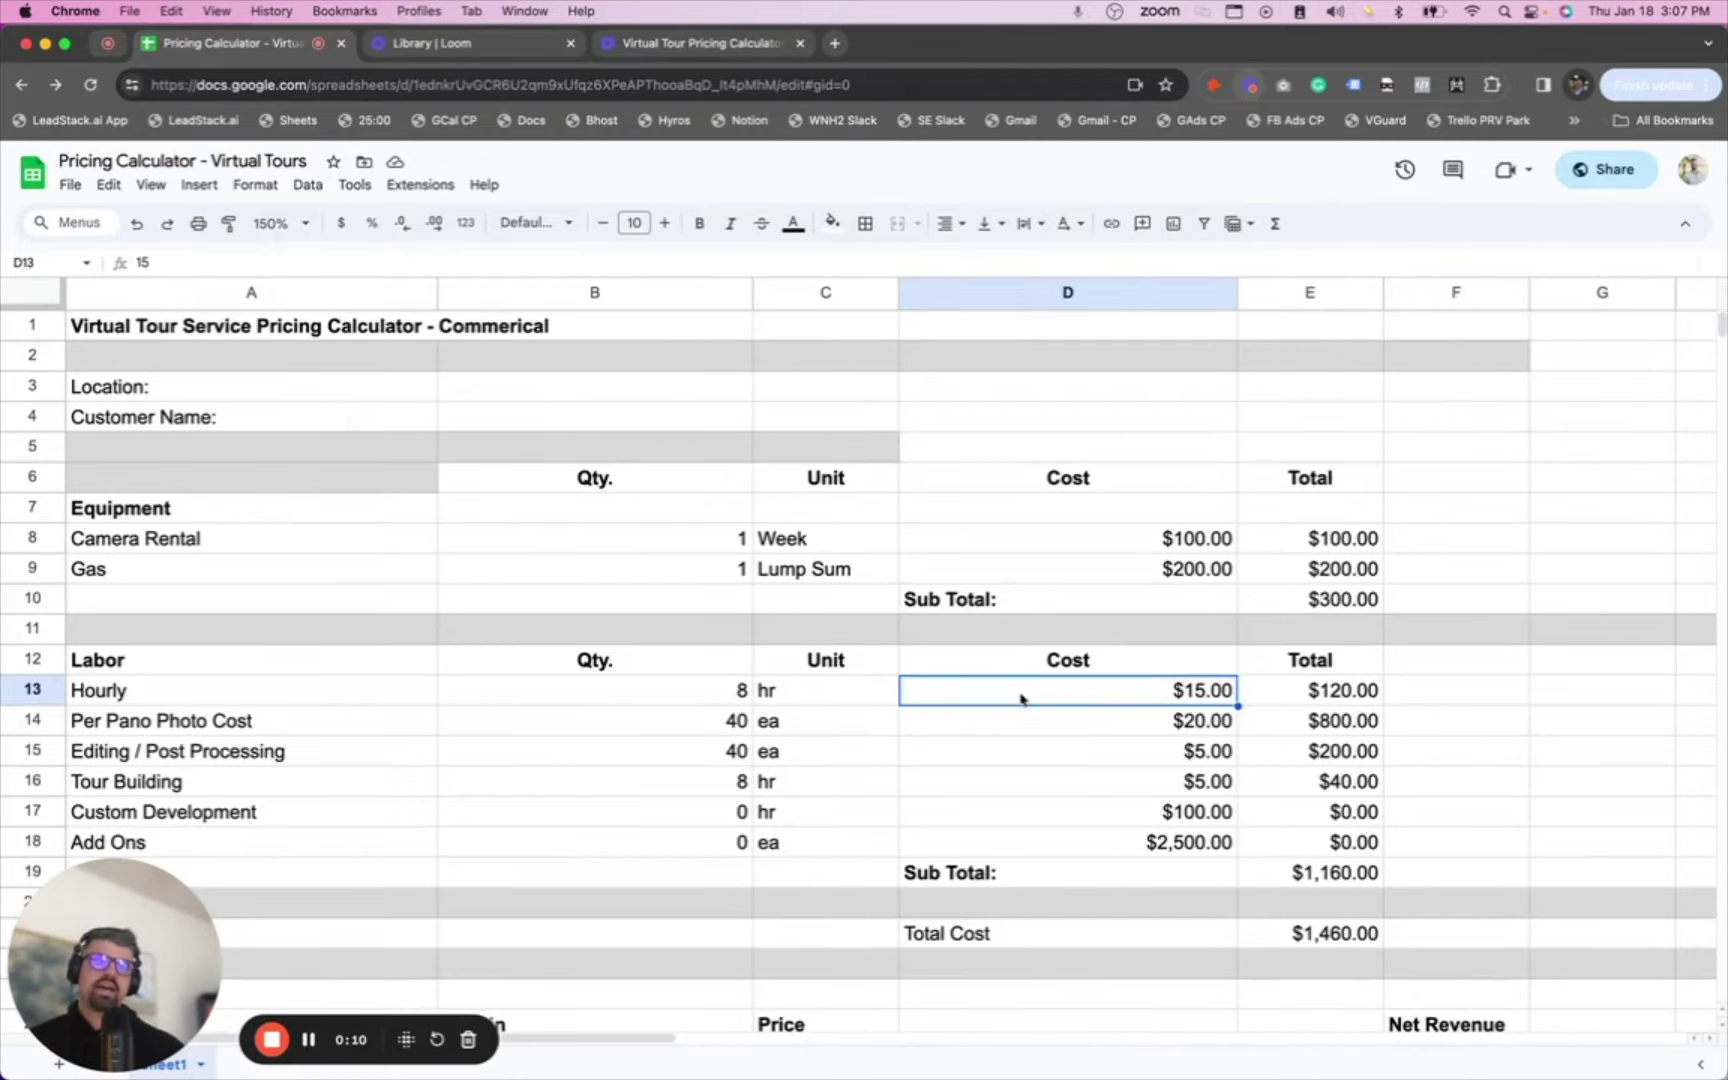
{"action": "left_click", "coordinate": [1255, 691]}
{"action": "left_click", "coordinate": [1080, 790]}
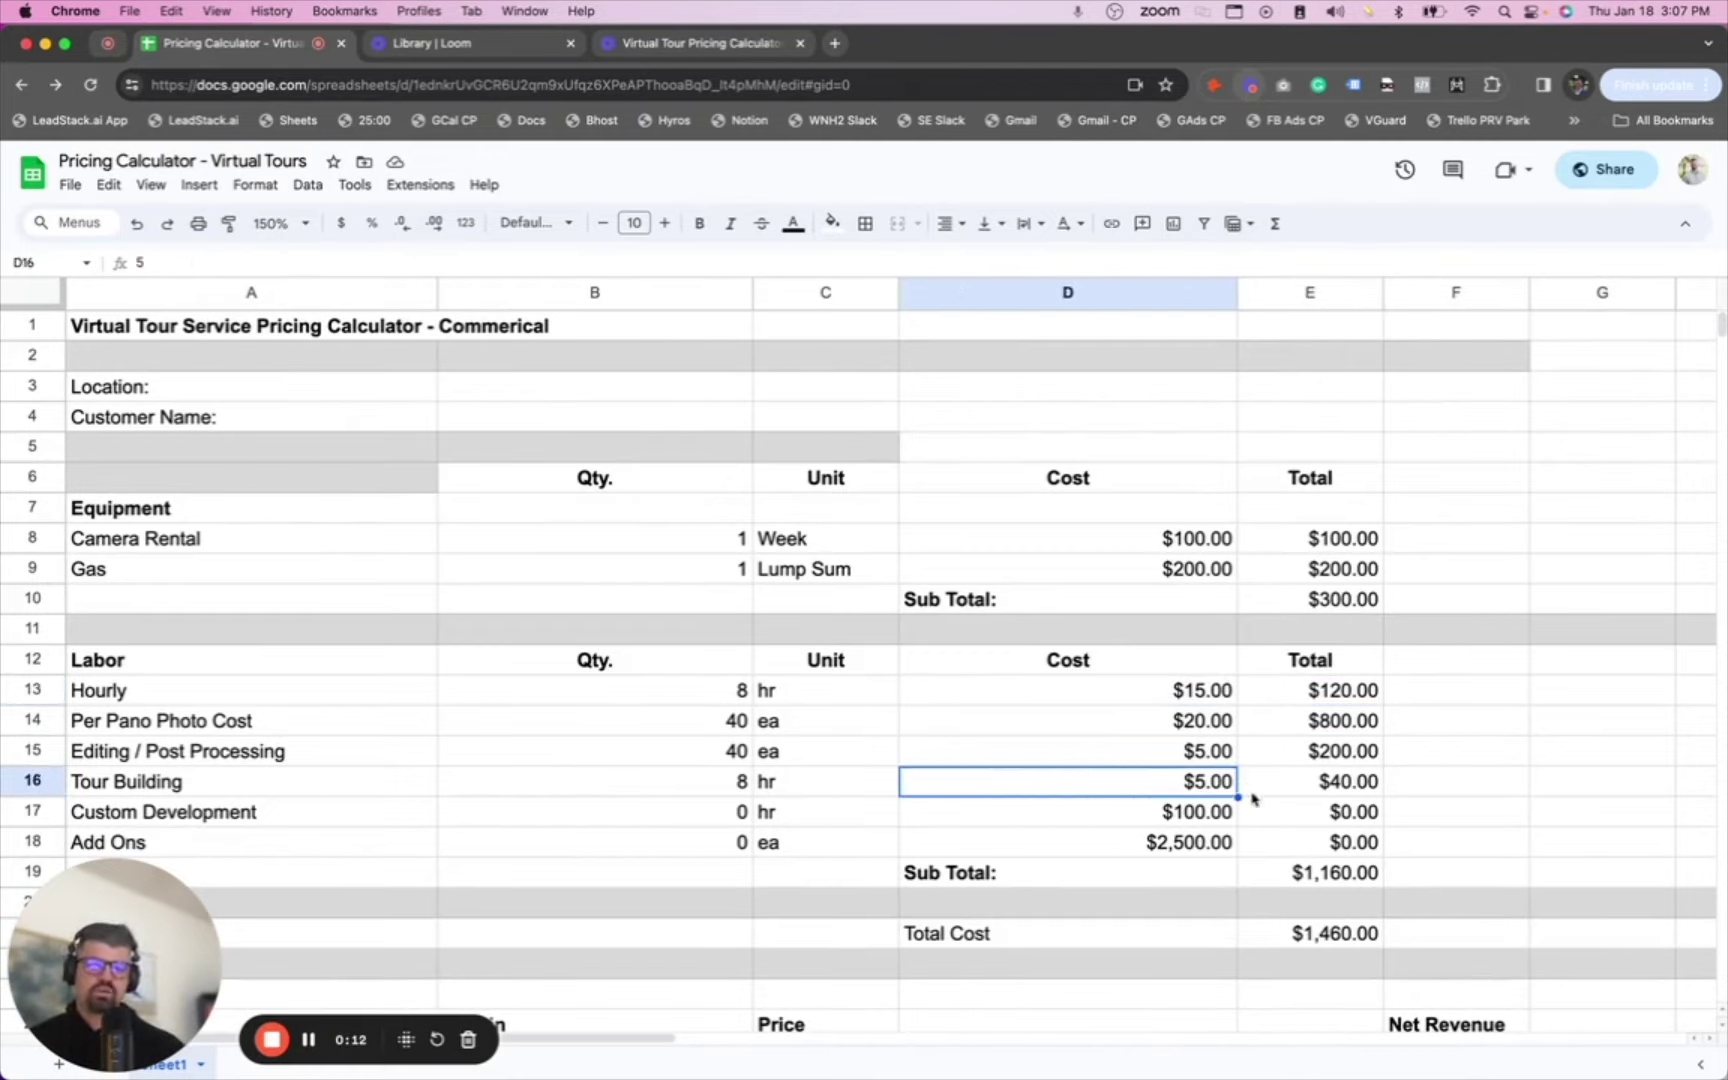
{"action": "left_click", "coordinate": [1123, 848]}
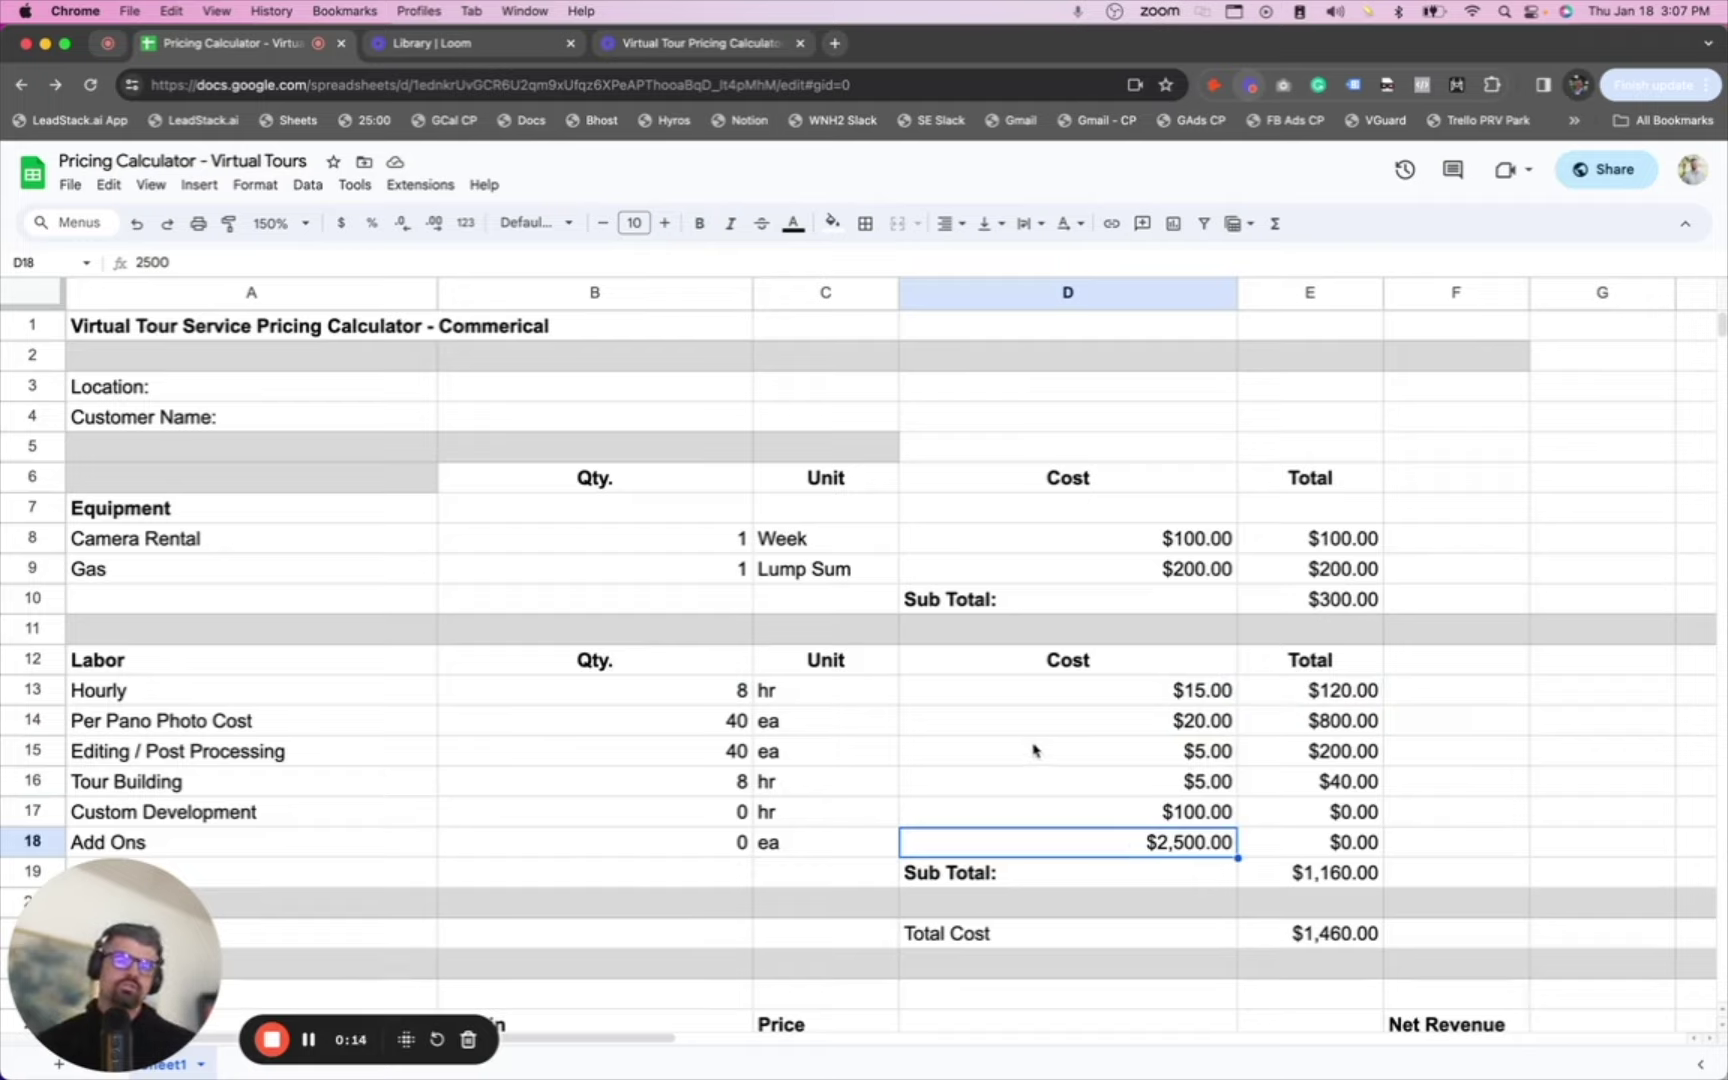
{"action": "left_click", "coordinate": [395, 720]}
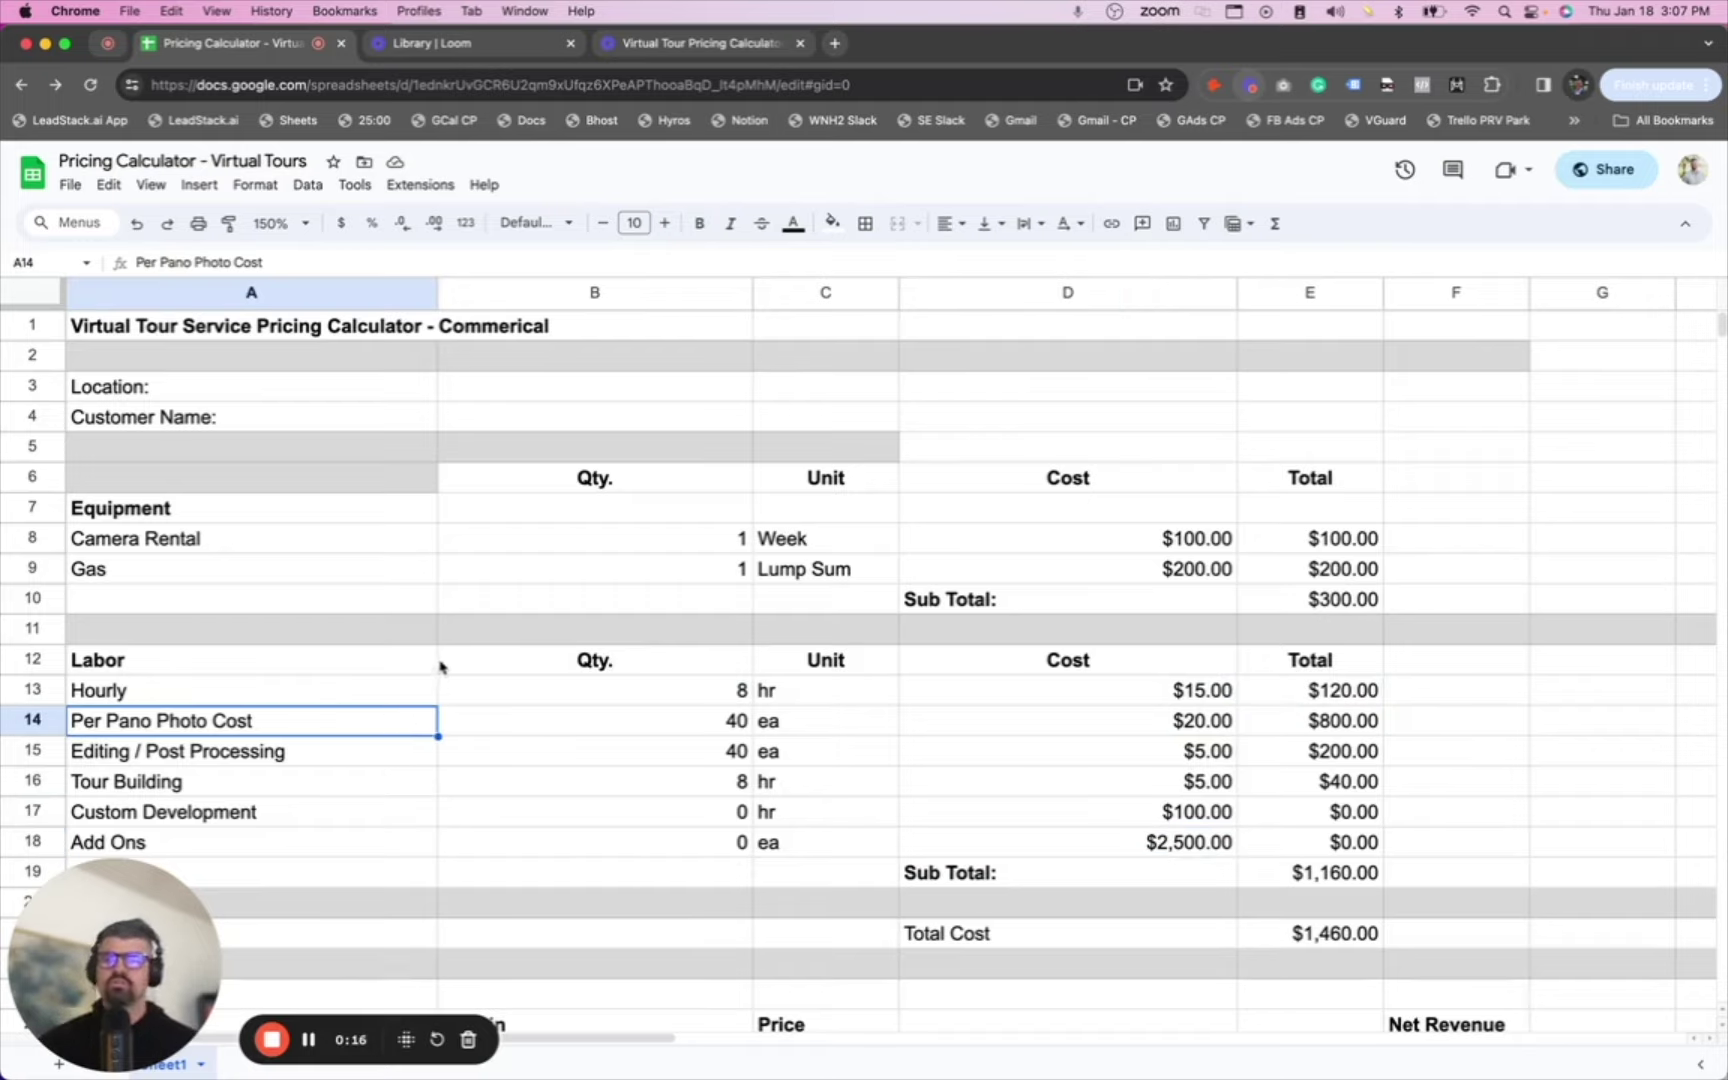
{"action": "left_click", "coordinate": [312, 544]}
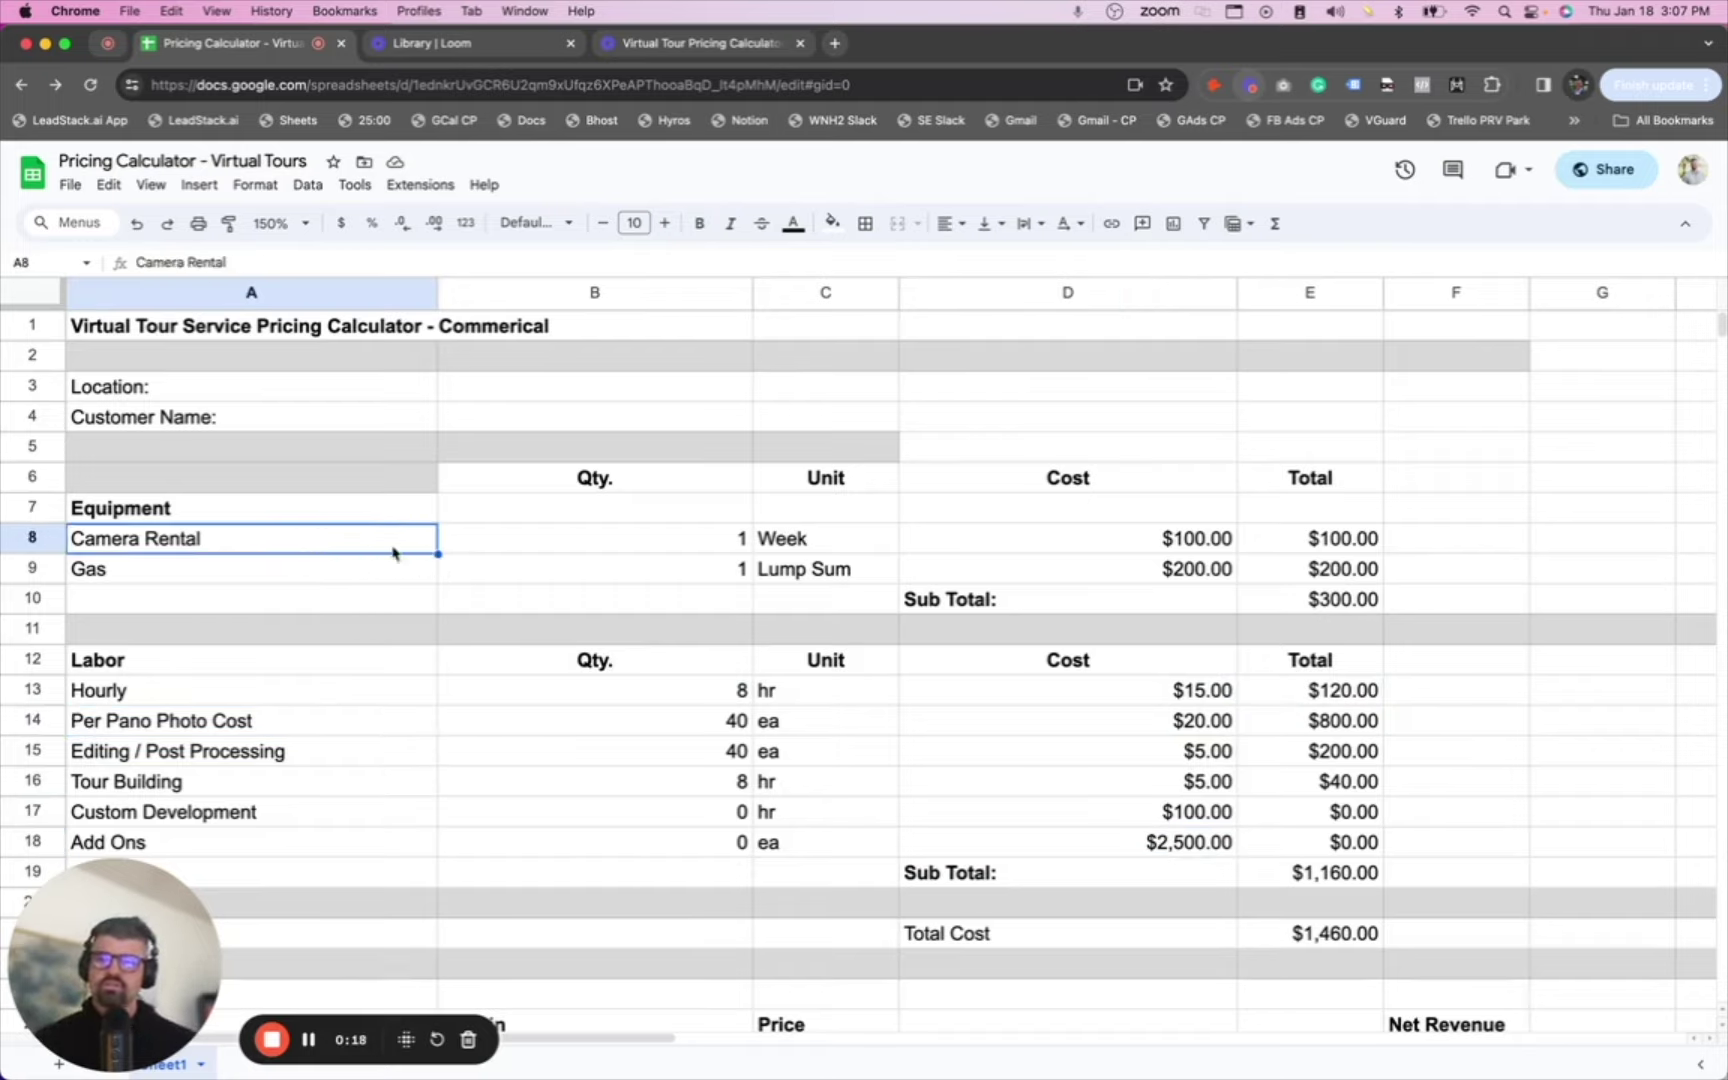
Select a range of cells in the quote area, then dismiss the context menu
{"action": "scroll", "coordinate": [390, 605], "scroll_direction": "down", "scroll_amount": 8}
{"action": "scroll", "coordinate": [299, 567], "scroll_direction": "up", "scroll_amount": 3}
{"action": "scroll", "coordinate": [379, 648], "scroll_direction": "down", "scroll_amount": 4}
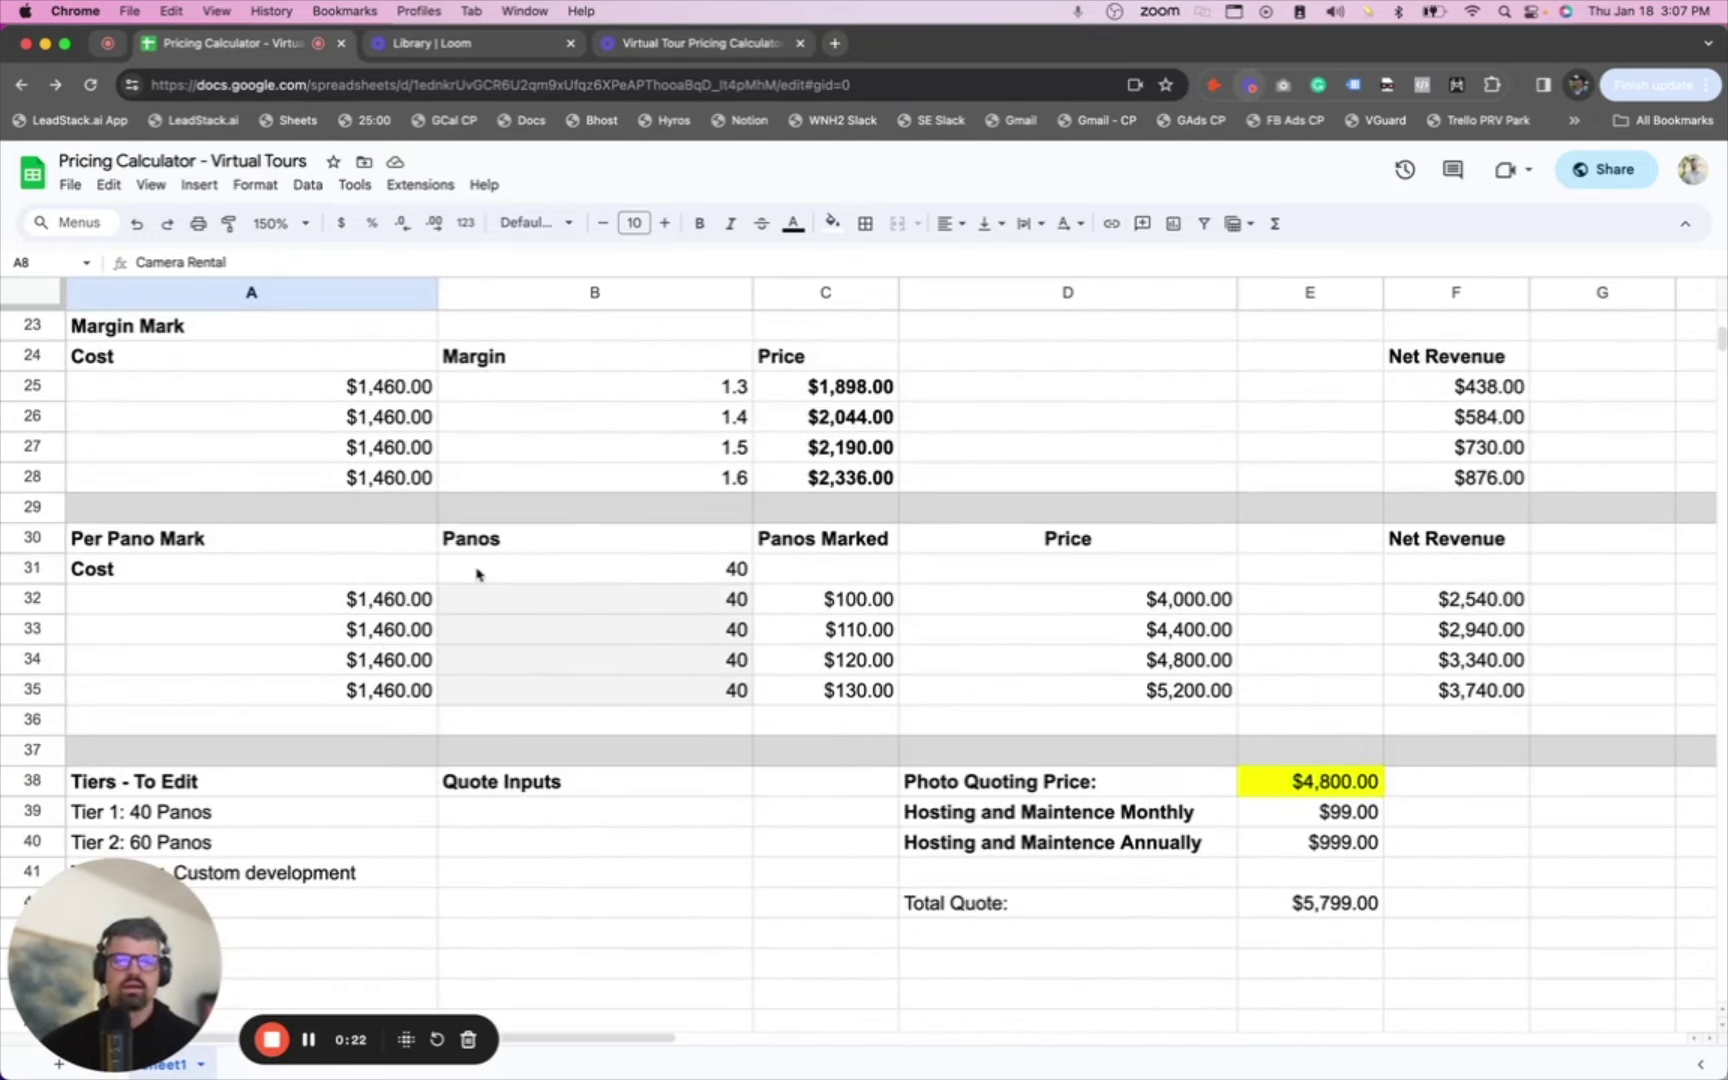
{"action": "scroll", "coordinate": [305, 397], "scroll_direction": "down", "scroll_amount": 3}
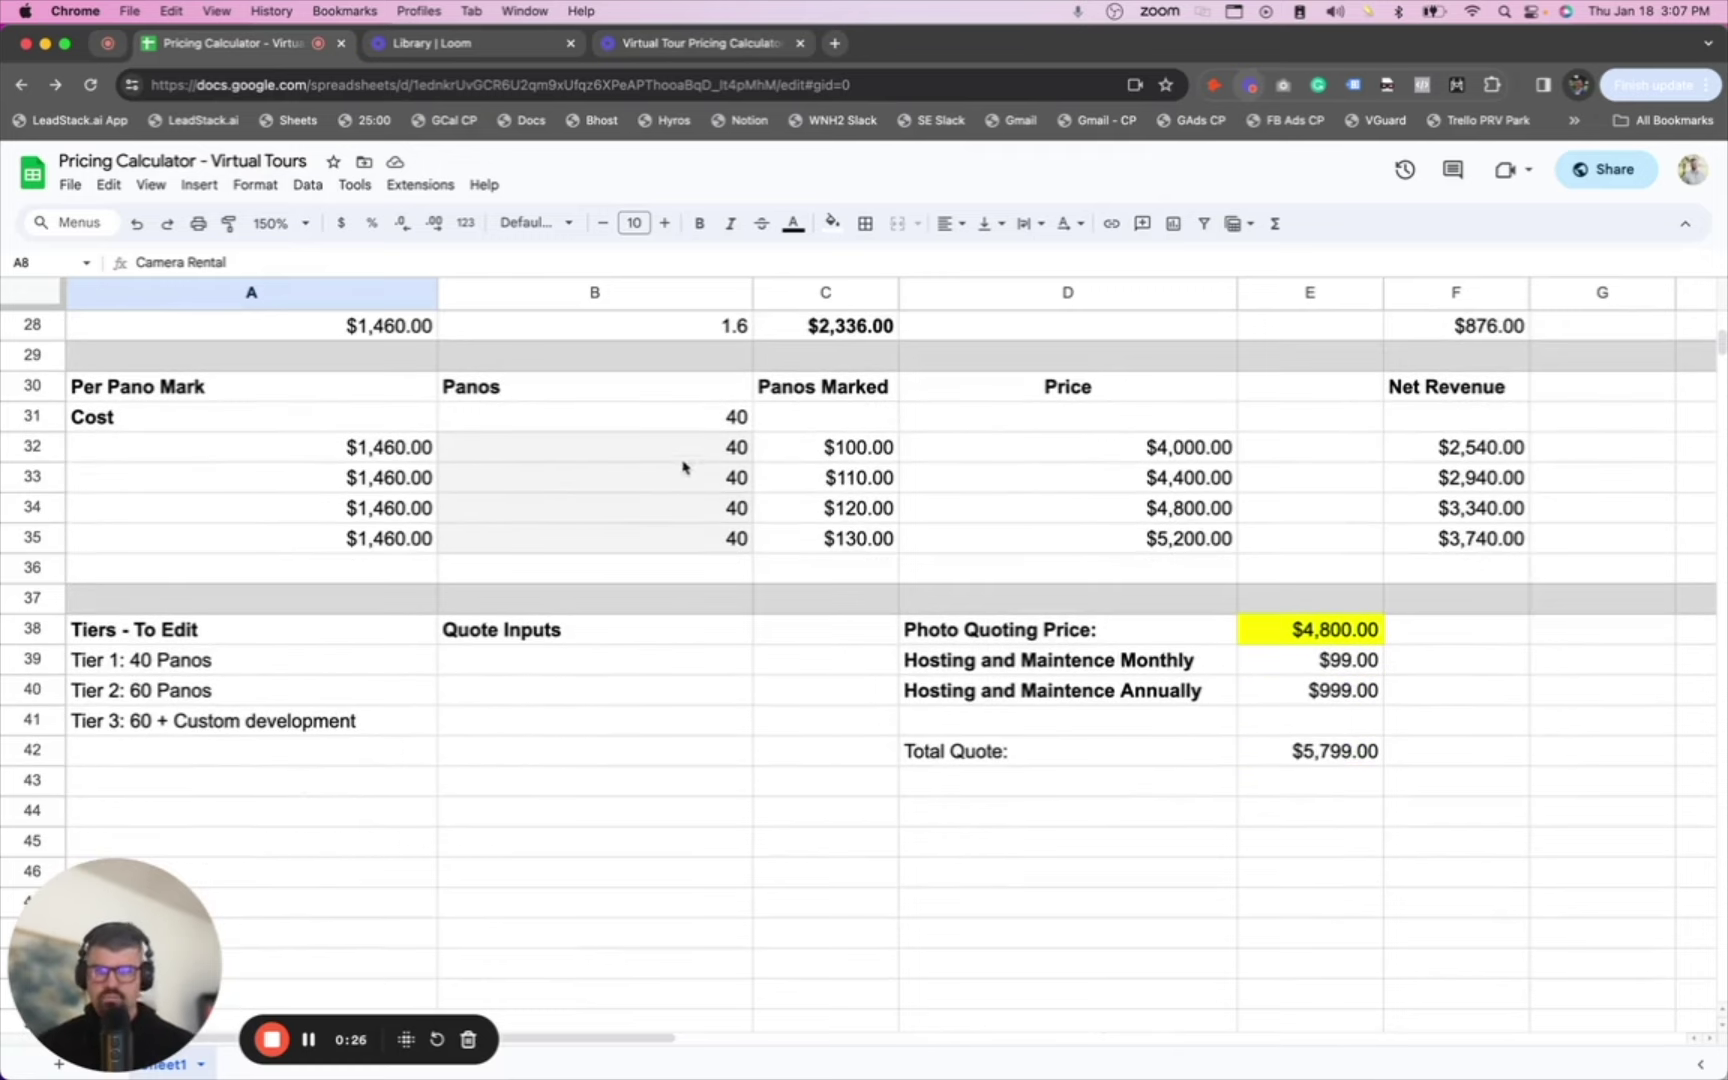
{"action": "scroll", "coordinate": [551, 487], "scroll_direction": "down", "scroll_amount": 1}
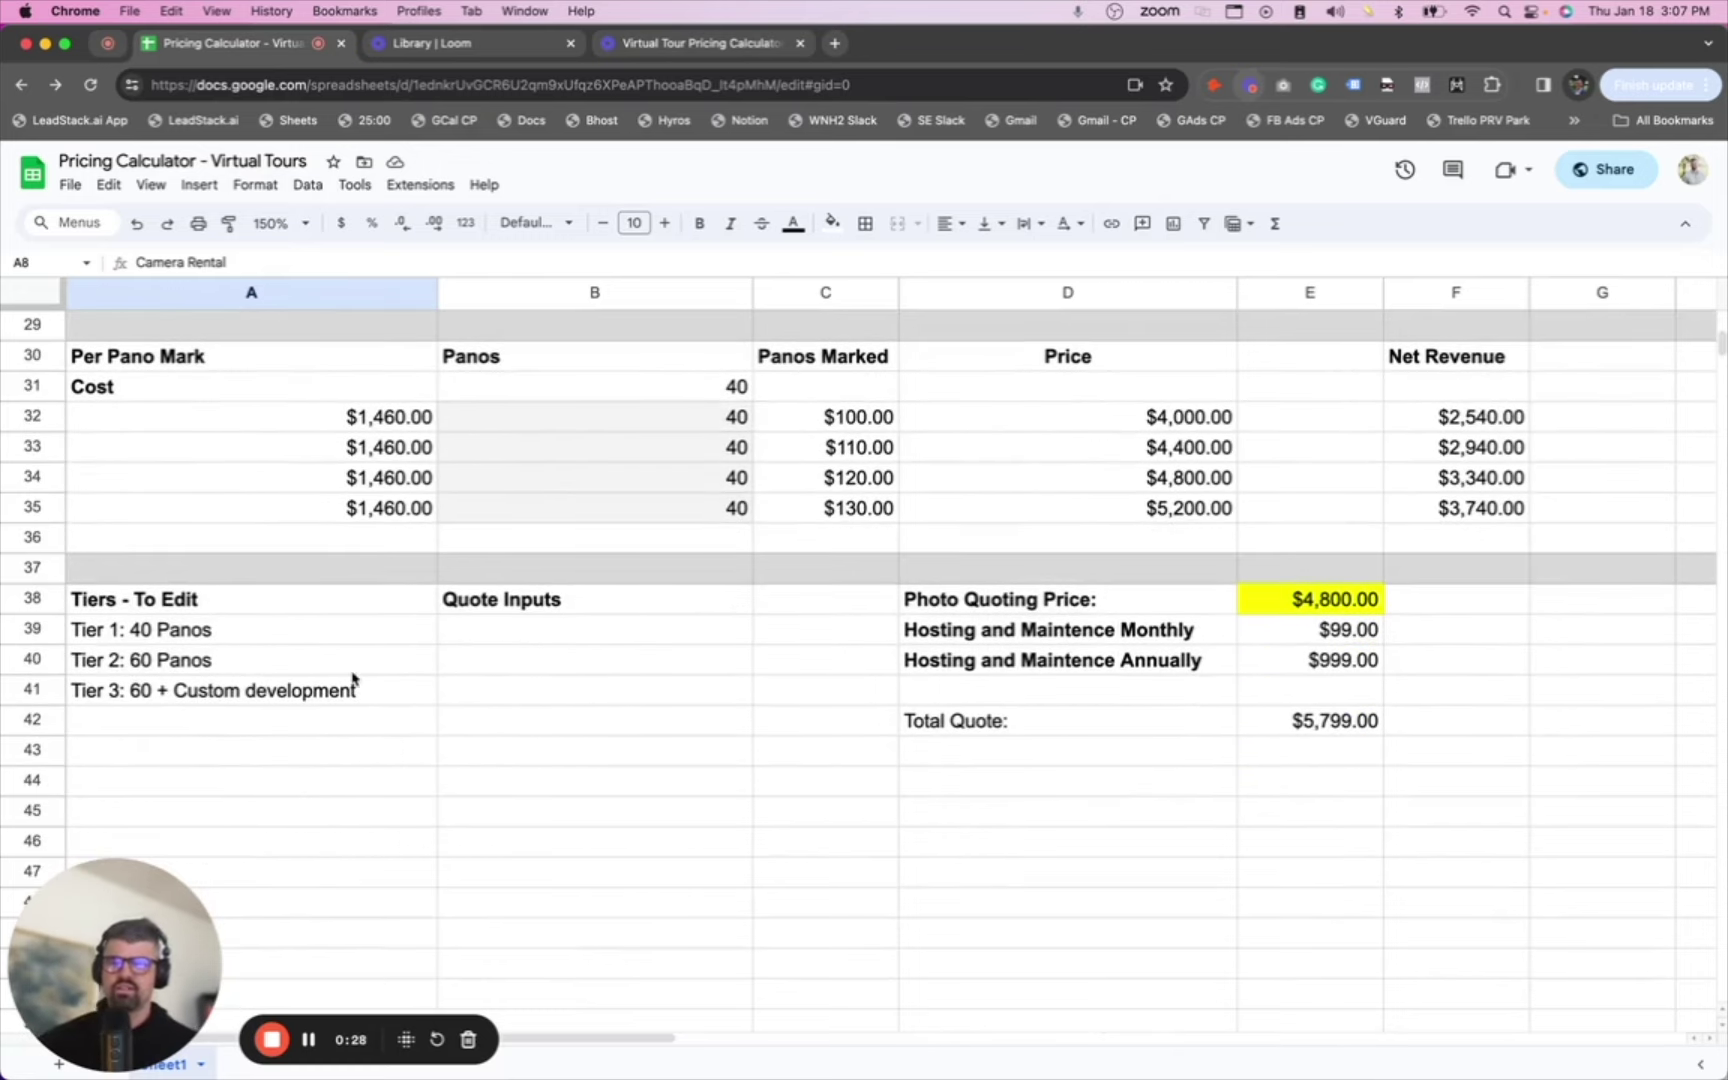
{"action": "left_click_drag", "start_coordinate": [790, 660], "coordinate": [1022, 708]}
{"action": "right_click", "coordinate": [795, 690]}
{"action": "left_click", "coordinate": [694, 692]}
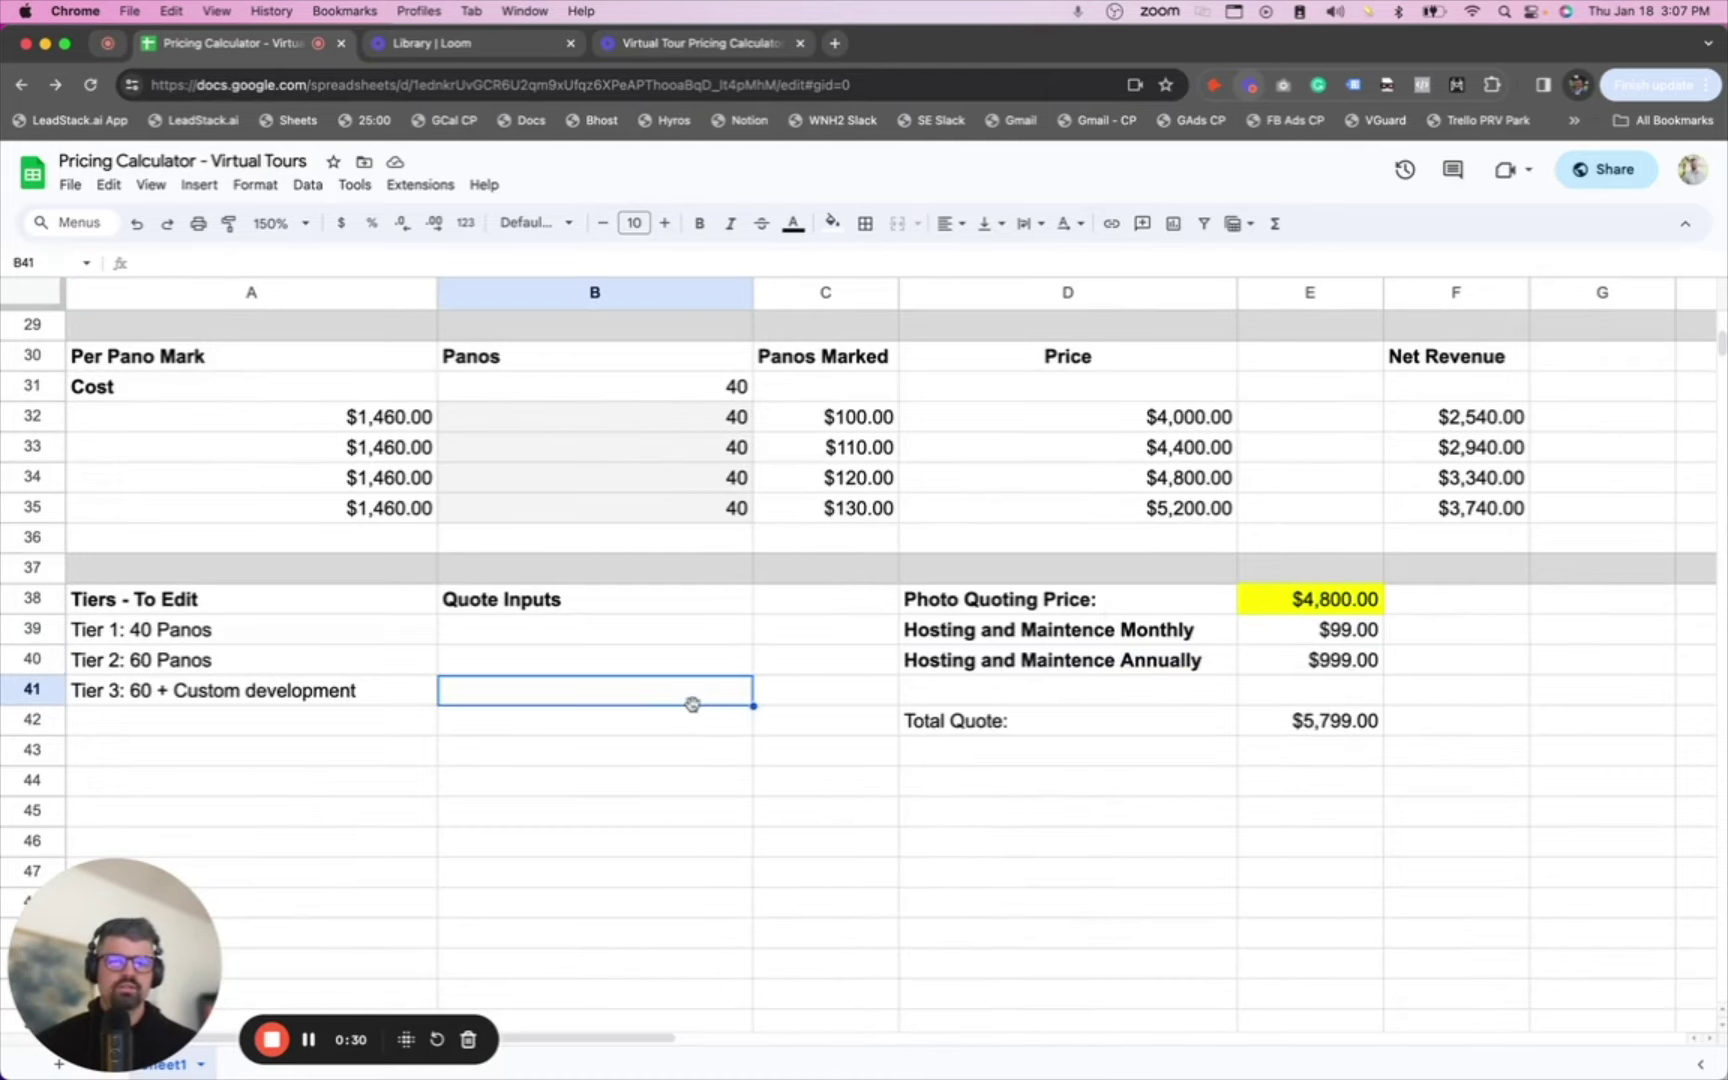
Review the Total Quote line, the hosting and maintenance price, and the $4,800.00 photo quoting price
{"action": "scroll", "coordinate": [1195, 703], "scroll_direction": "down", "scroll_amount": 1}
{"action": "left_click", "coordinate": [1228, 688]}
{"action": "left_click", "coordinate": [1282, 595]}
{"action": "left_click", "coordinate": [1300, 576]}
Select the per-pano net revenue cells F32:F35 to read their $12,560.00 sum
{"action": "scroll", "coordinate": [1183, 698], "scroll_direction": "down", "scroll_amount": 1}
{"action": "scroll", "coordinate": [1200, 688], "scroll_direction": "down", "scroll_amount": 5}
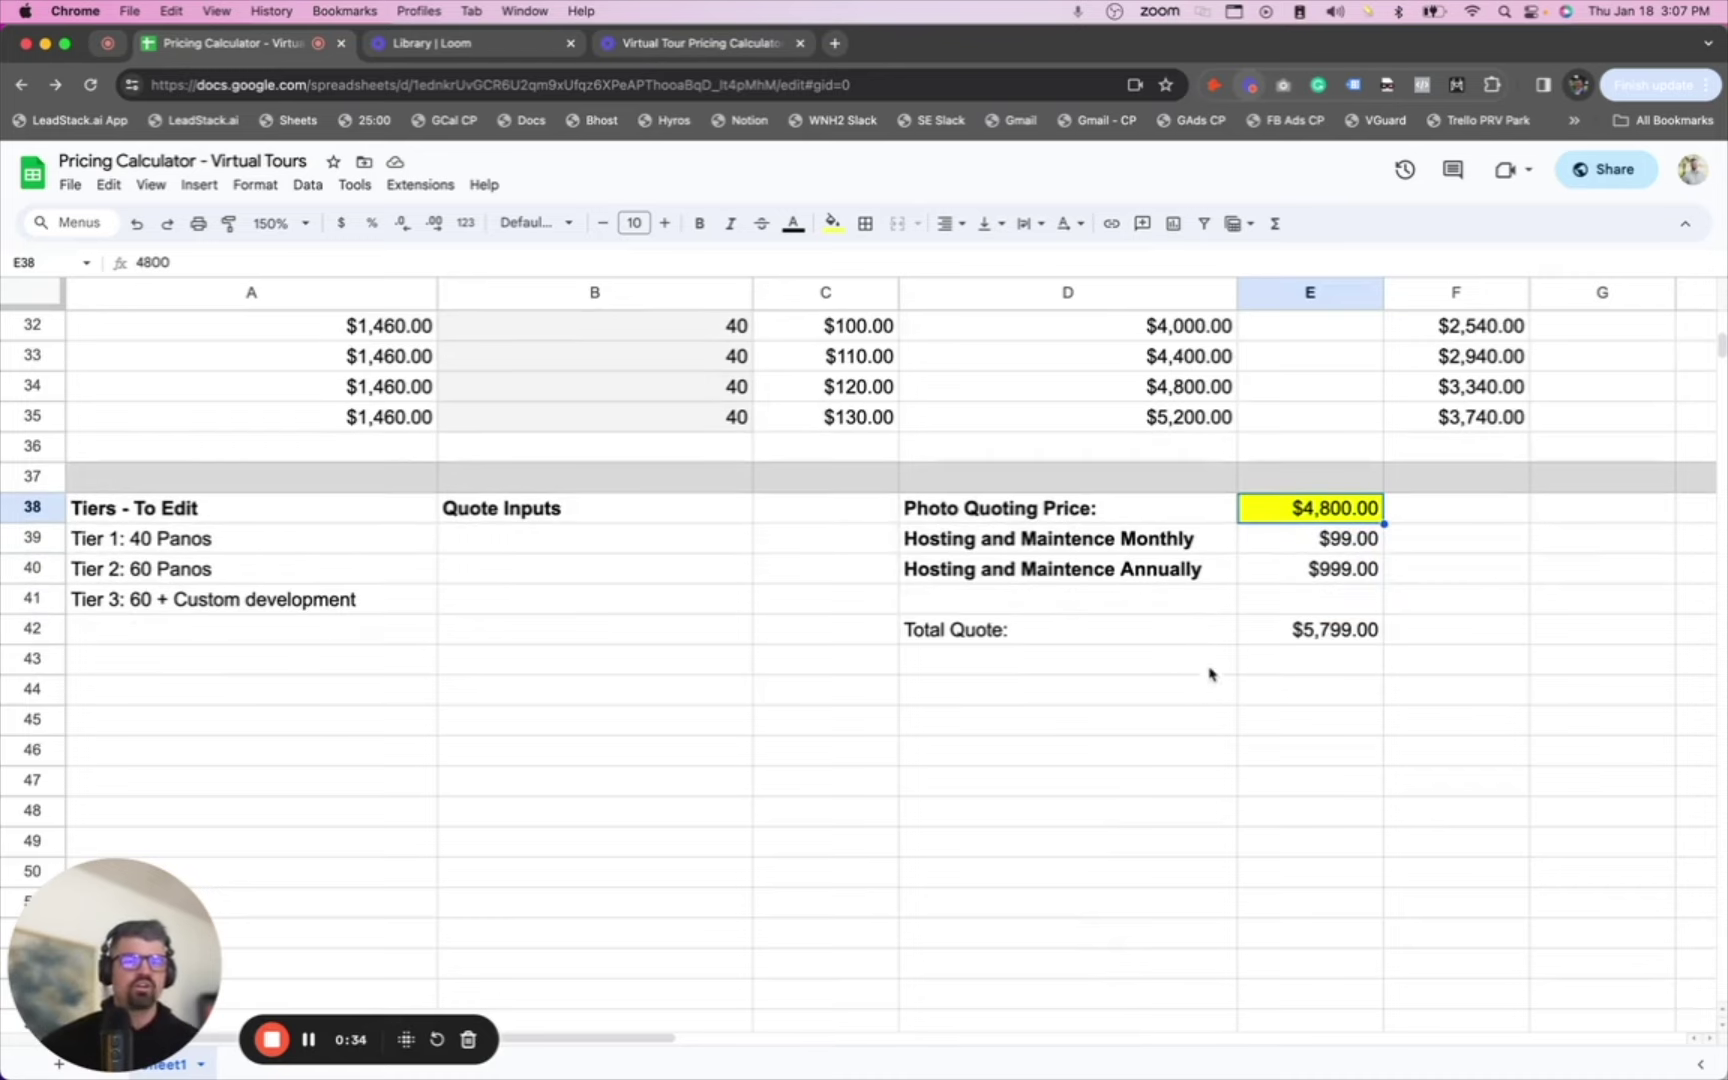
{"action": "scroll", "coordinate": [1443, 580], "scroll_direction": "up", "scroll_amount": 5}
{"action": "scroll", "coordinate": [1443, 583], "scroll_direction": "up", "scroll_amount": 1}
{"action": "left_click_drag", "start_coordinate": [1458, 386], "coordinate": [1458, 478]}
{"action": "scroll", "coordinate": [899, 752], "scroll_direction": "down", "scroll_amount": 6}
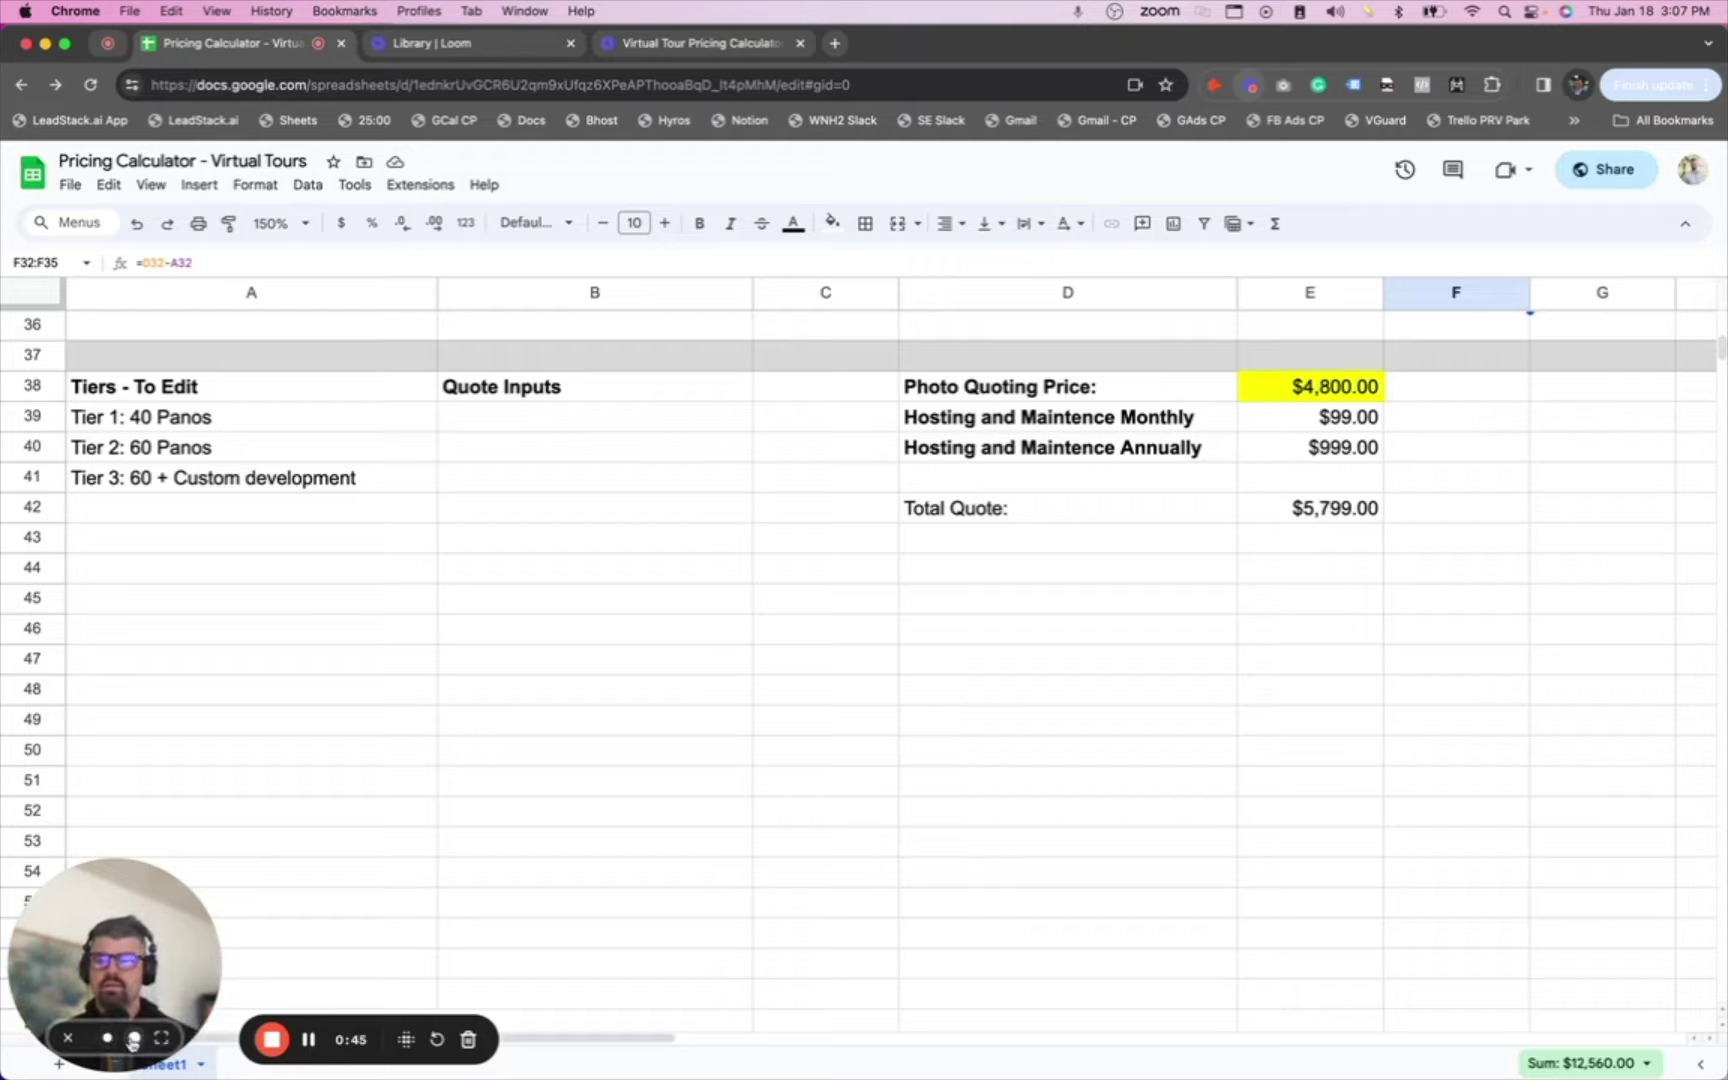
{"action": "left_click", "coordinate": [133, 1040]}
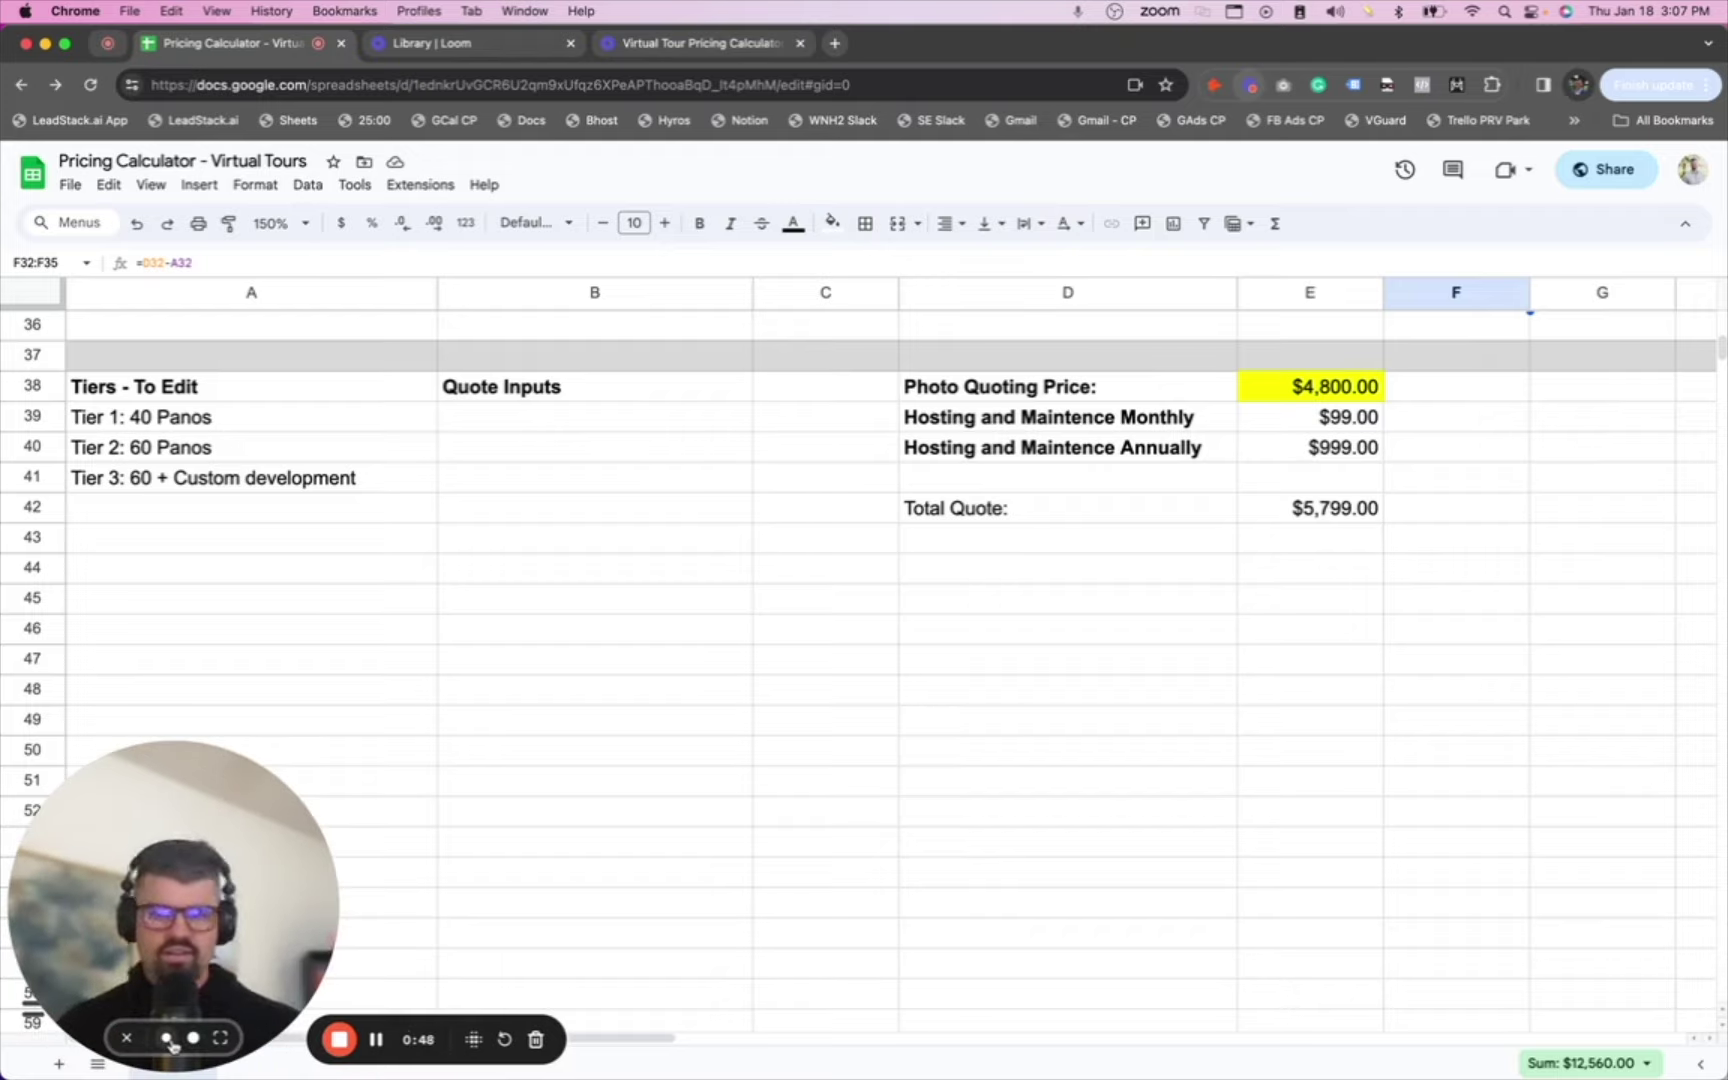